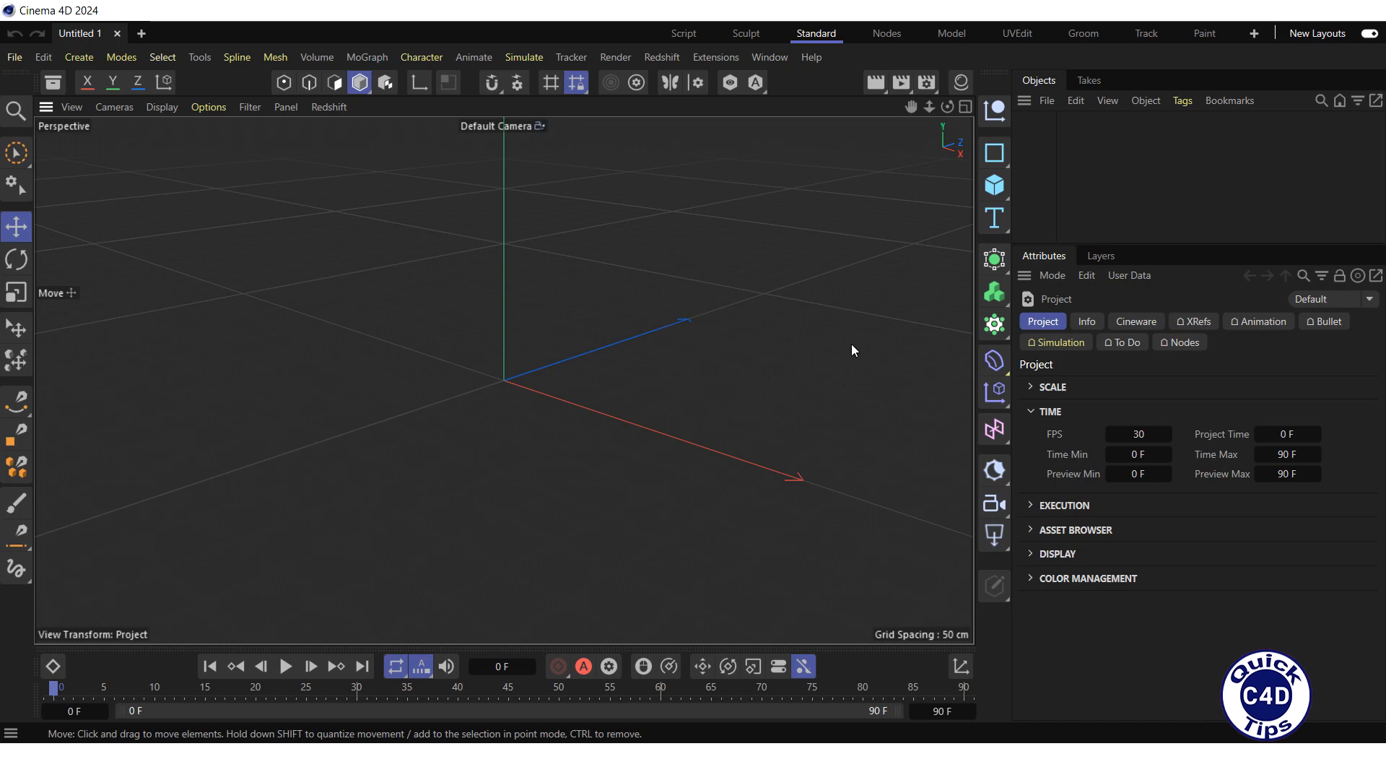
Step: Add a cube and set its Y size to 100 cm and its Z size to 50 cm
click(994, 185)
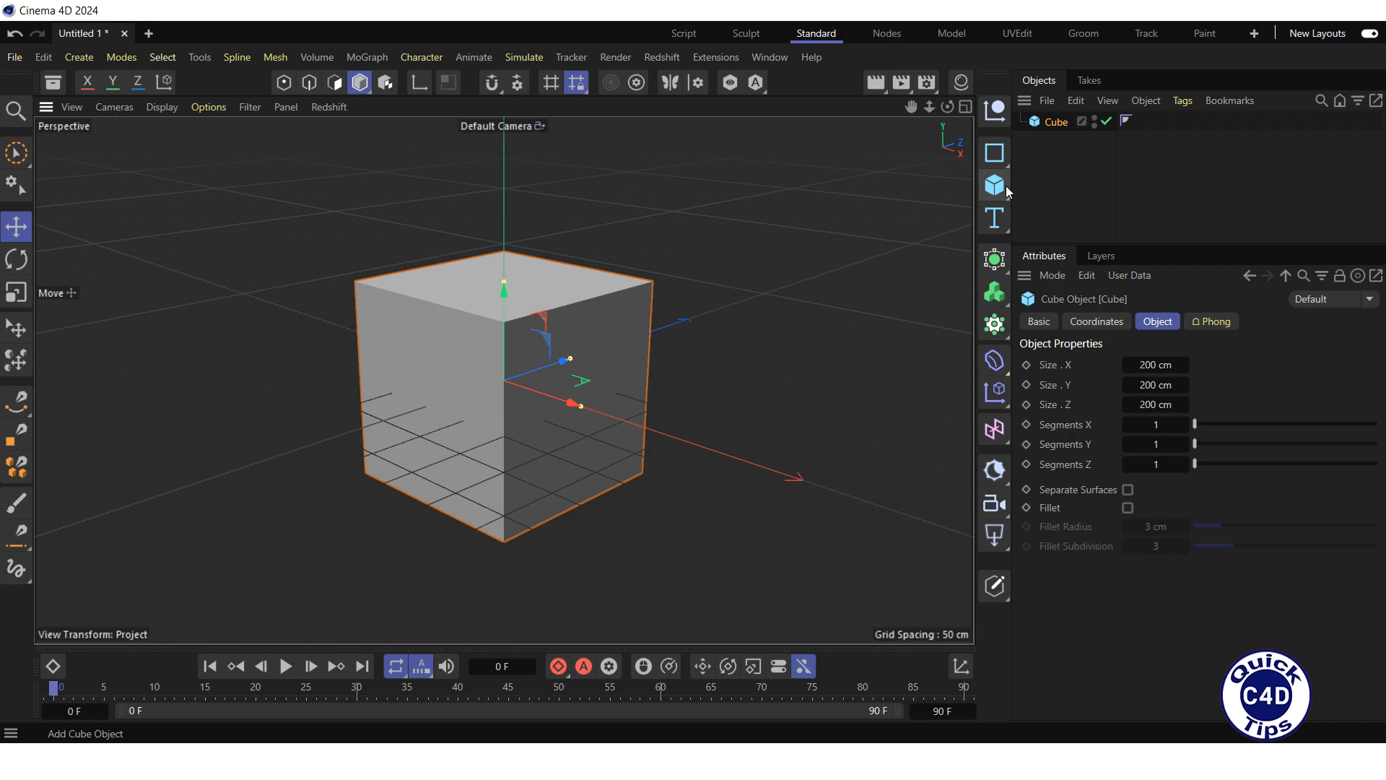
click(1157, 385)
text(100)
key(Return)
click(1186, 404)
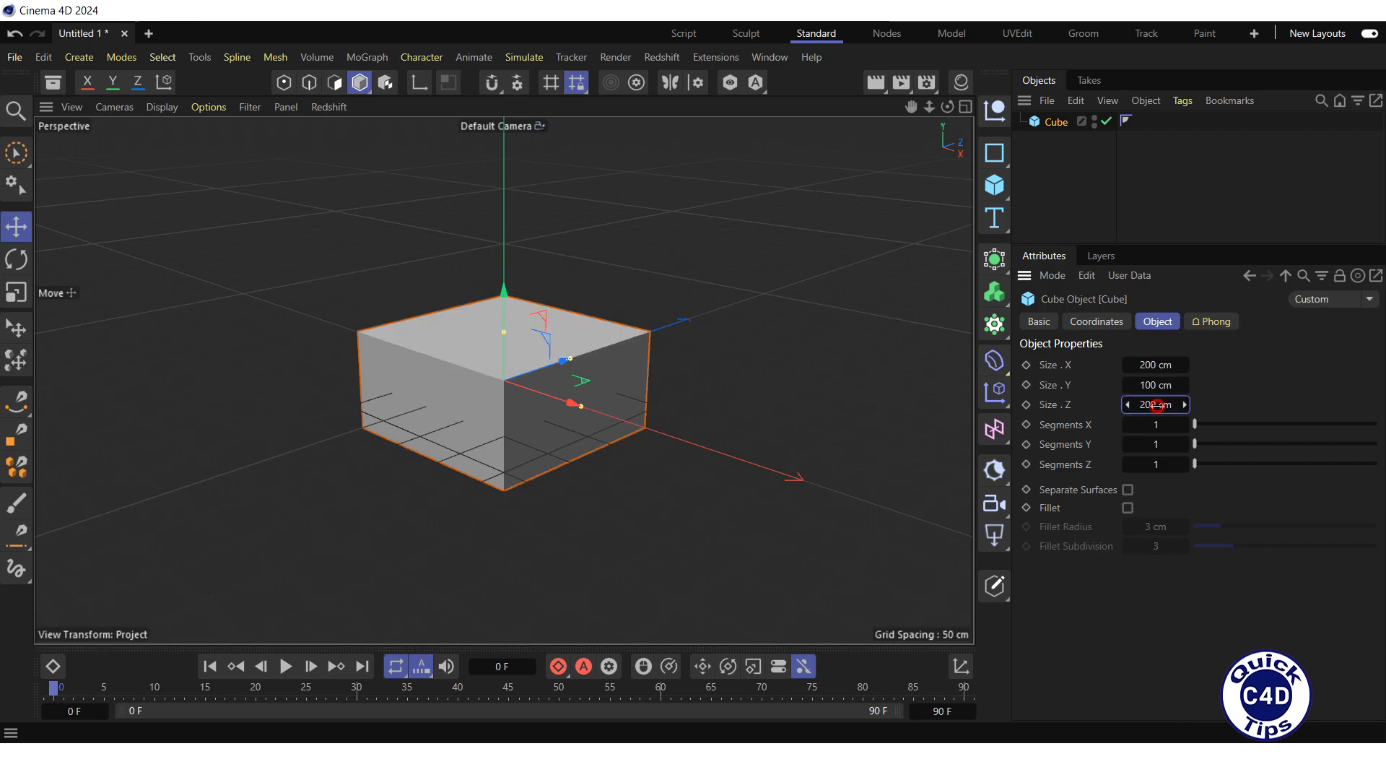
text(50)
key(Return)
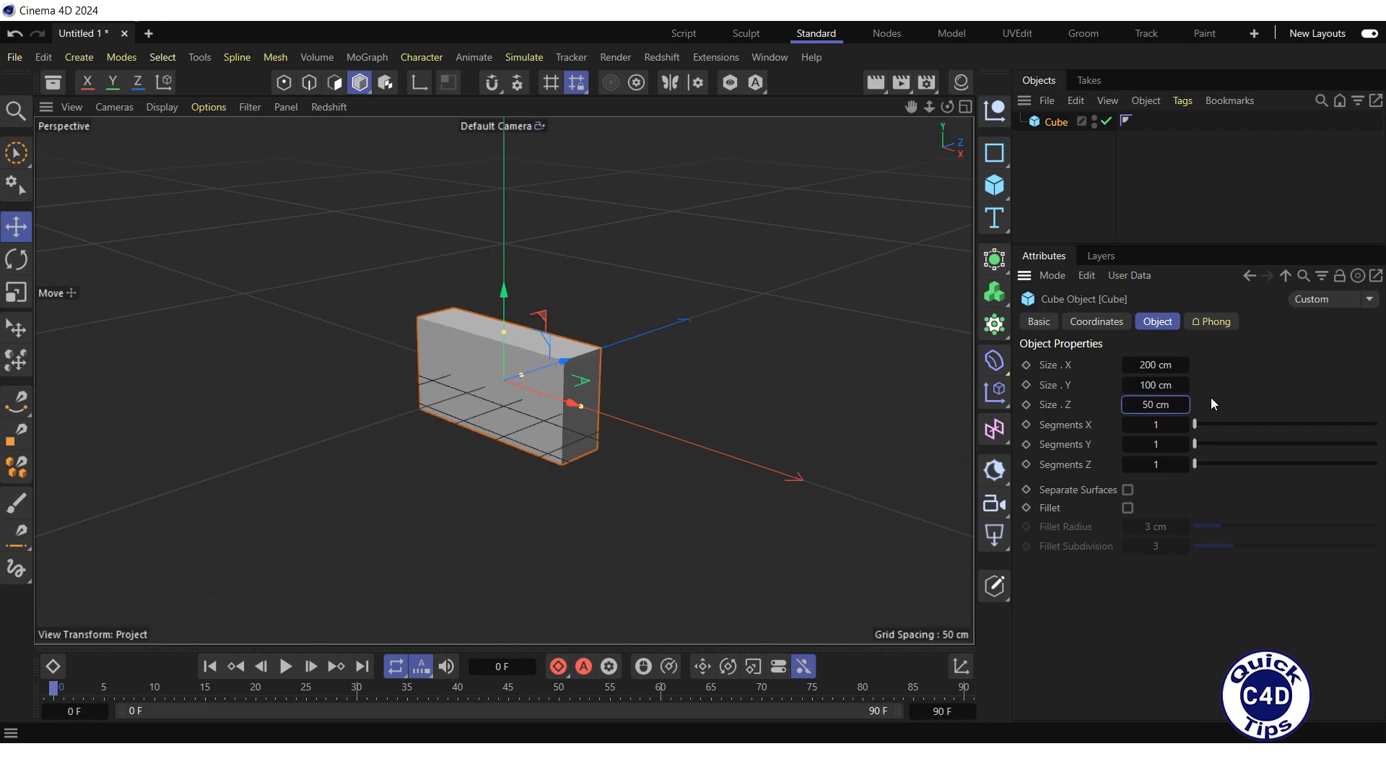
Step: Enable the fillet on the cube and rename it Brick
click(1127, 507)
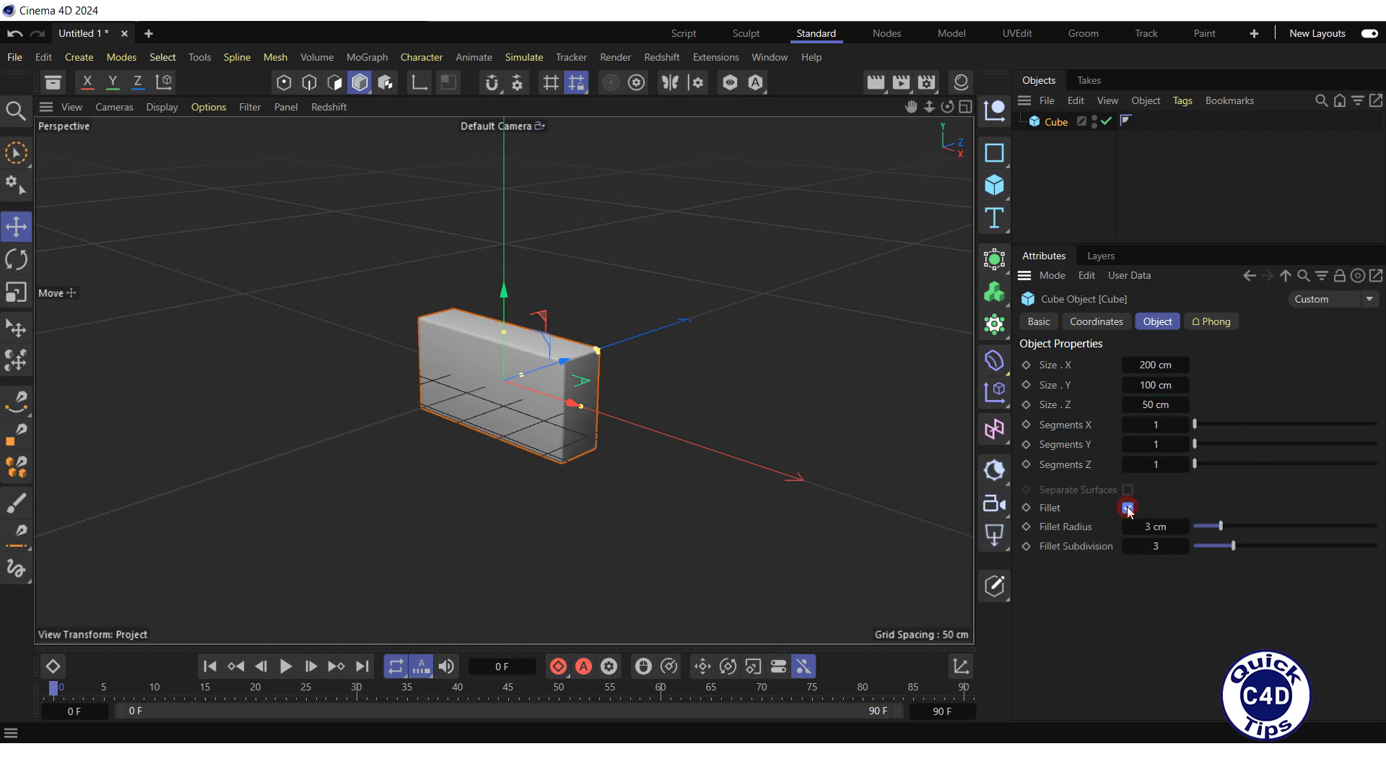
double_click(1055, 123)
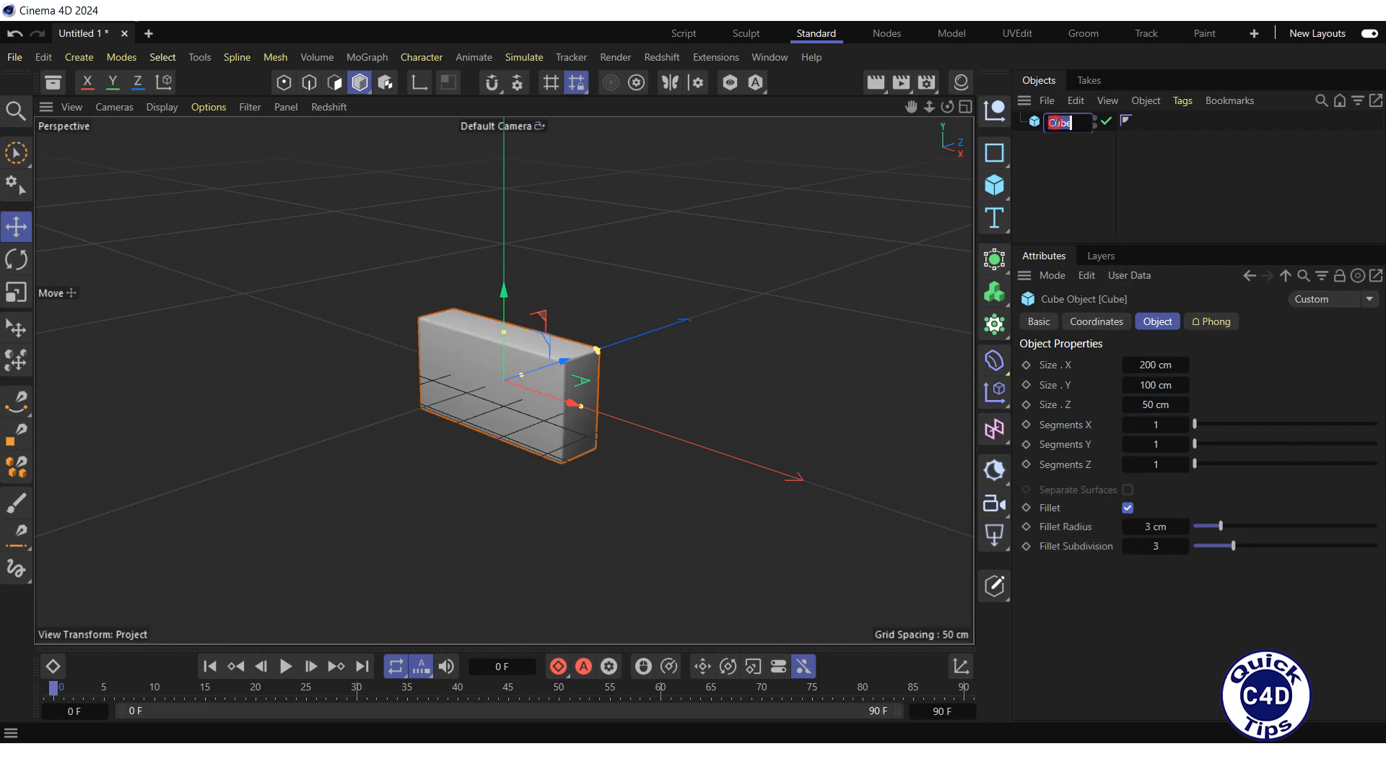
text(Brick)
key(Return)
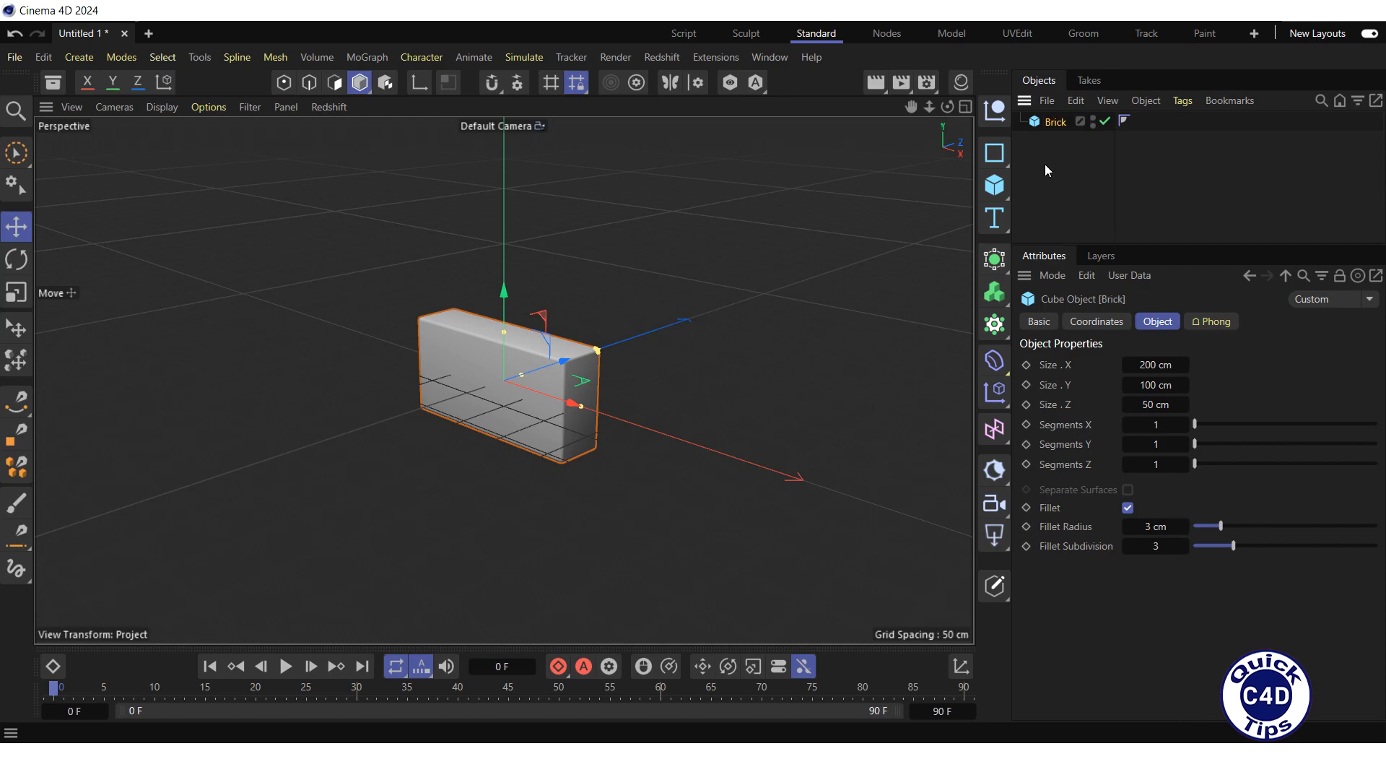
Step: Add a Cloner with the Brick as its child and set its mode to Honeycomb
click(995, 326)
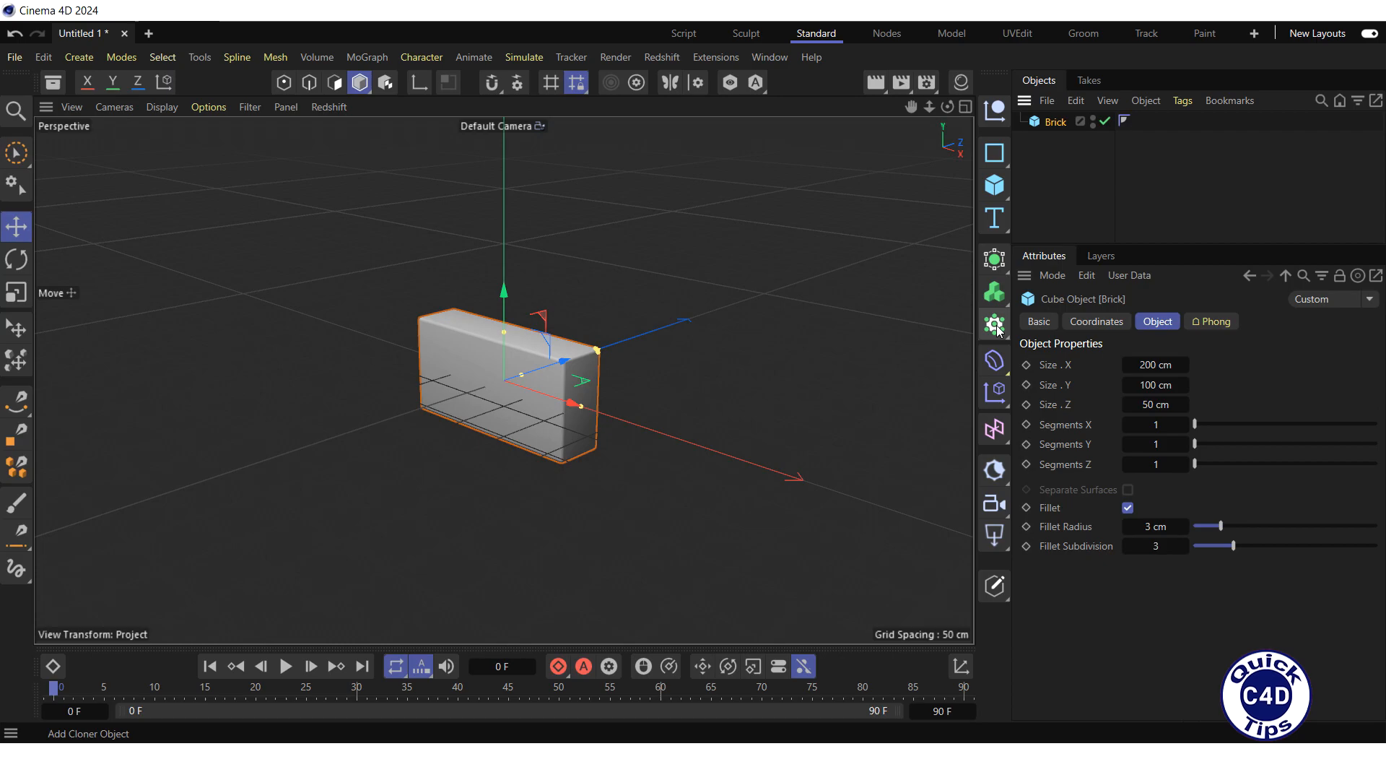
drag(1055, 139, 1057, 125)
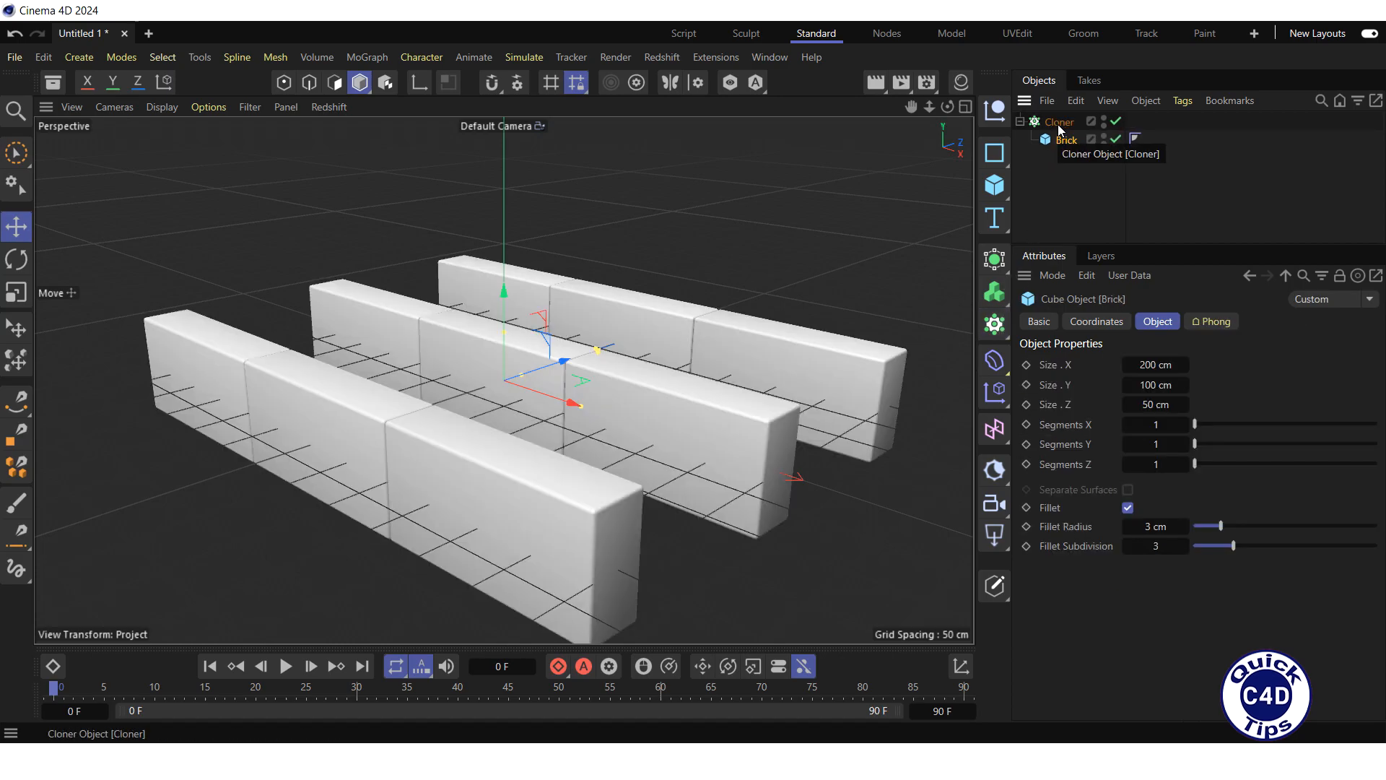
click(1060, 122)
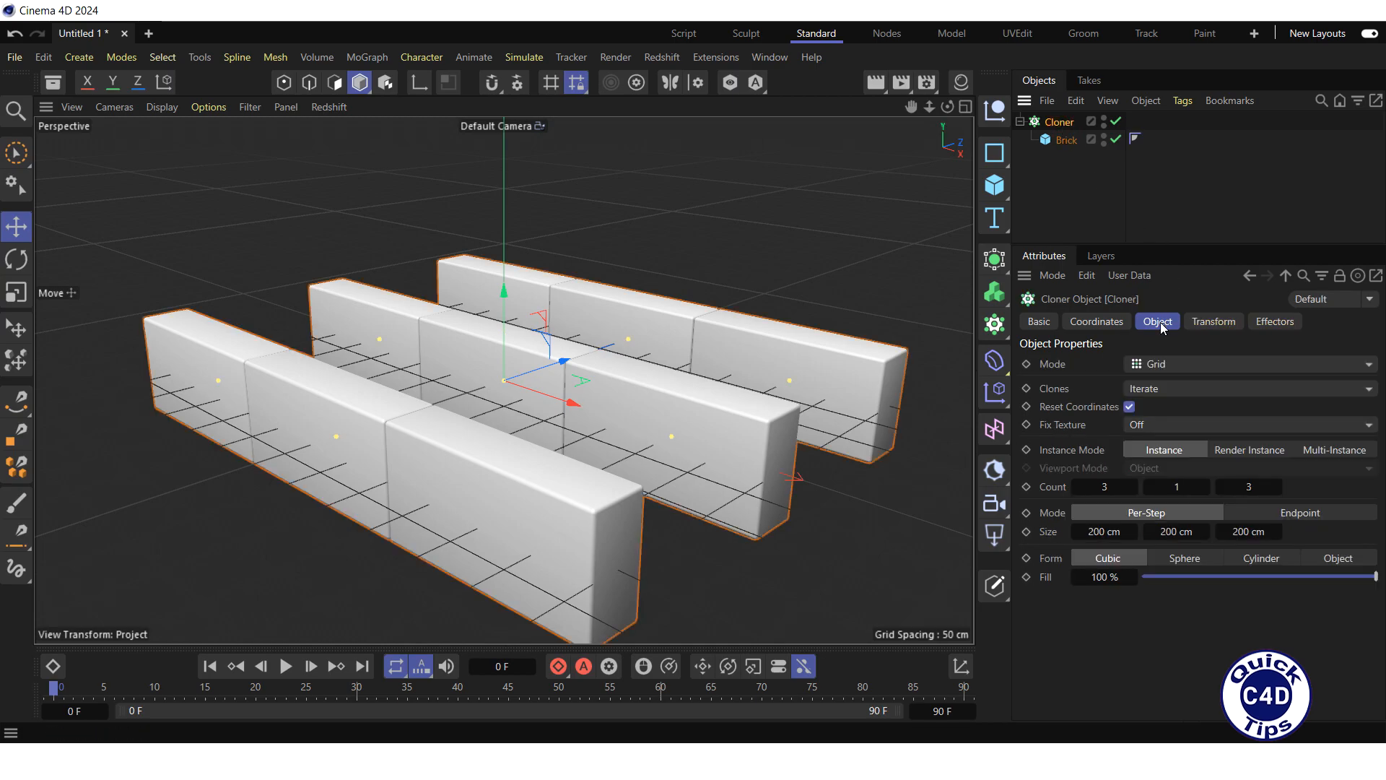
click(1198, 365)
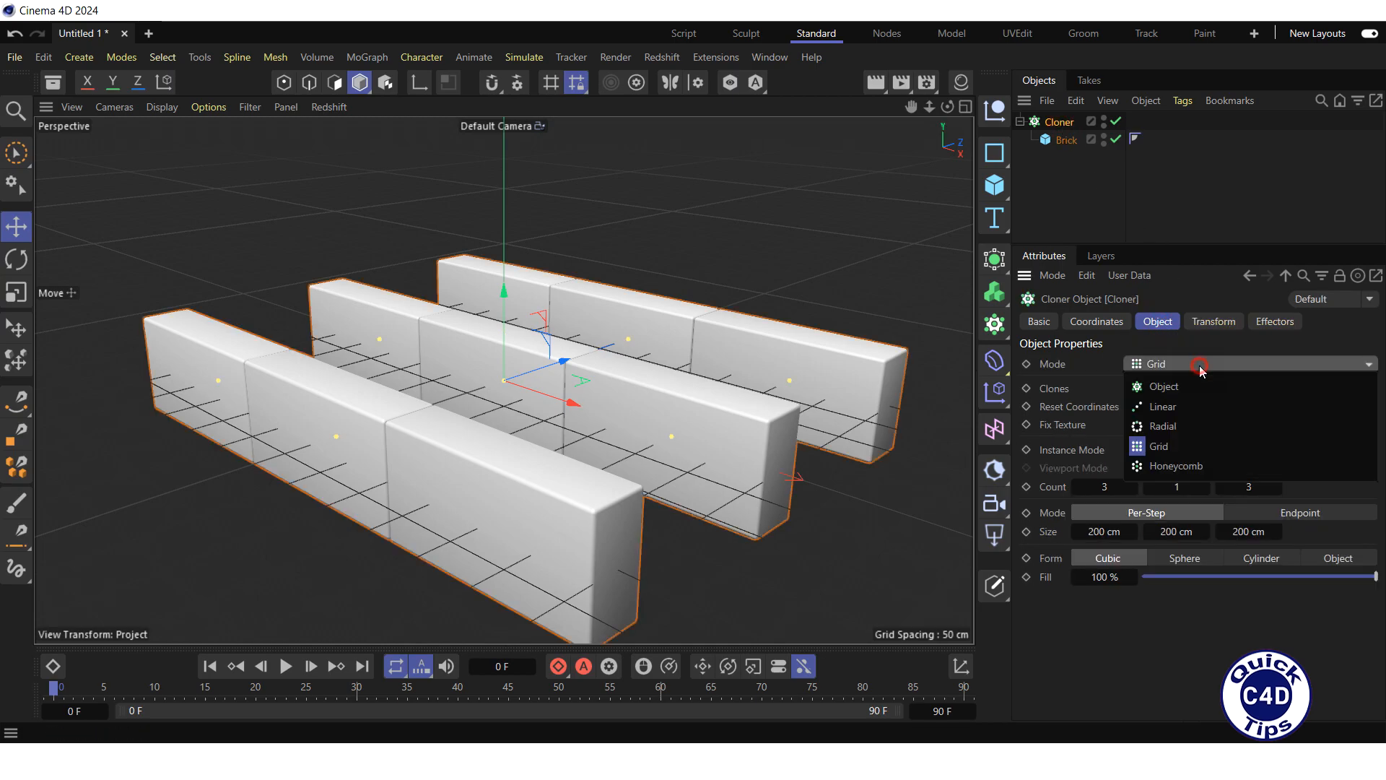
click(1204, 466)
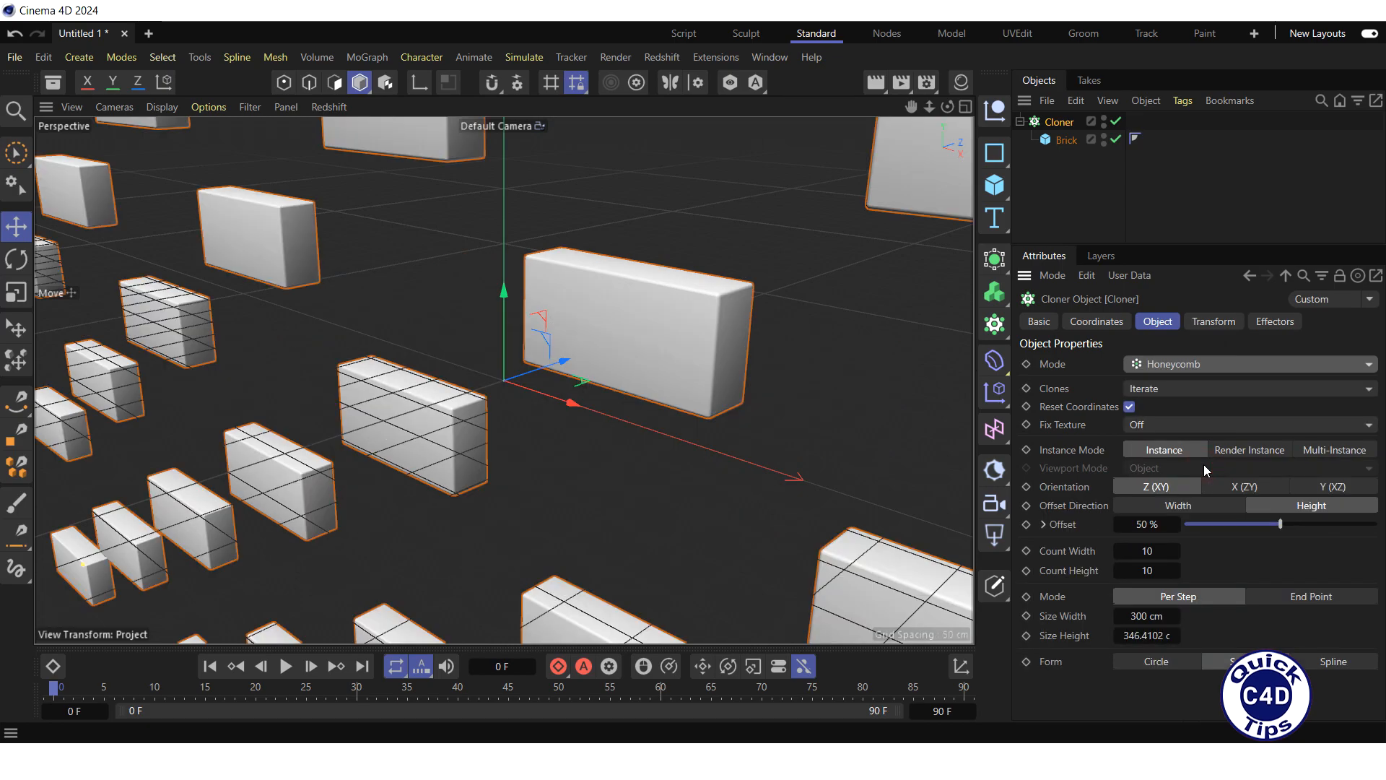
Step: Set the honeycomb cloner's size width to 100 cm, size height to 200 cm and count width to 20
drag(929, 107, 773, 107)
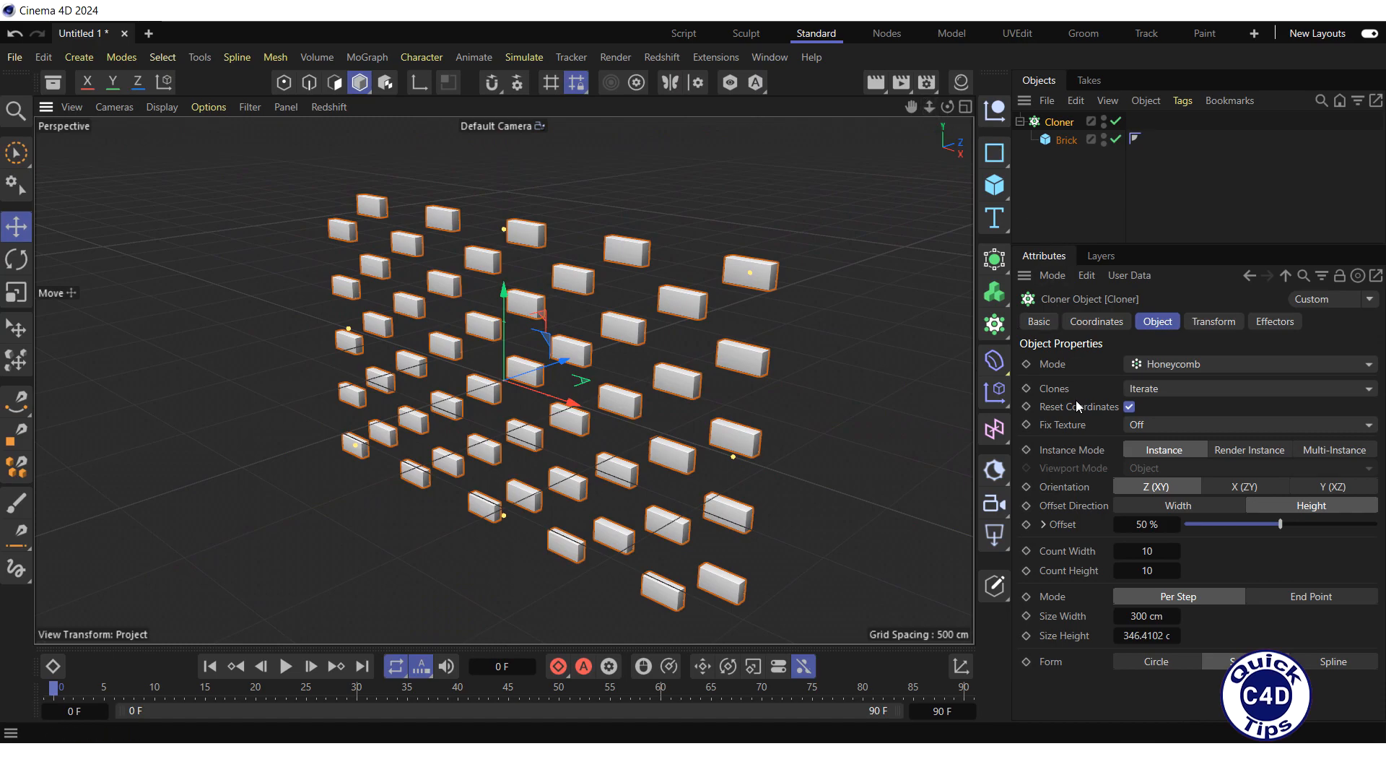
double_click(1138, 615)
text(100)
key(Return)
double_click(1123, 636)
text(200)
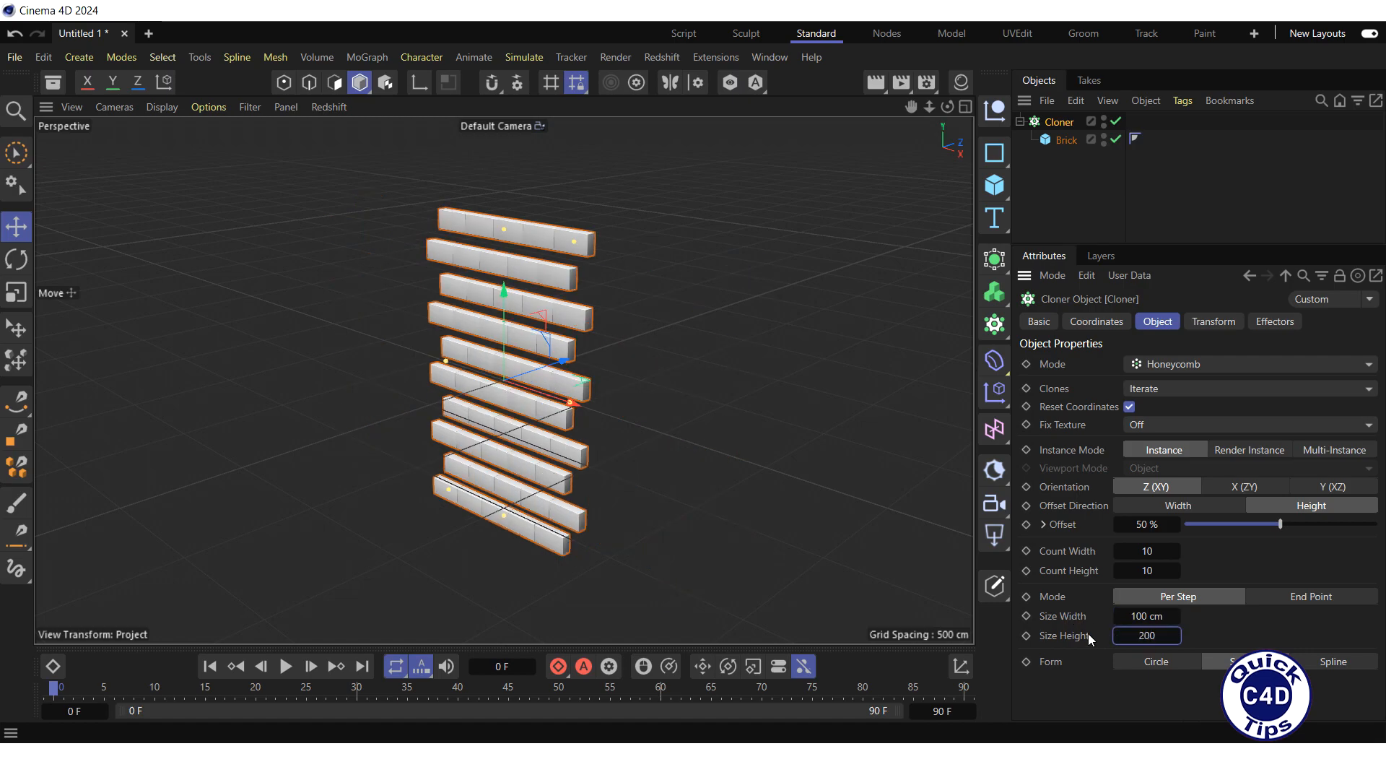
key(Return)
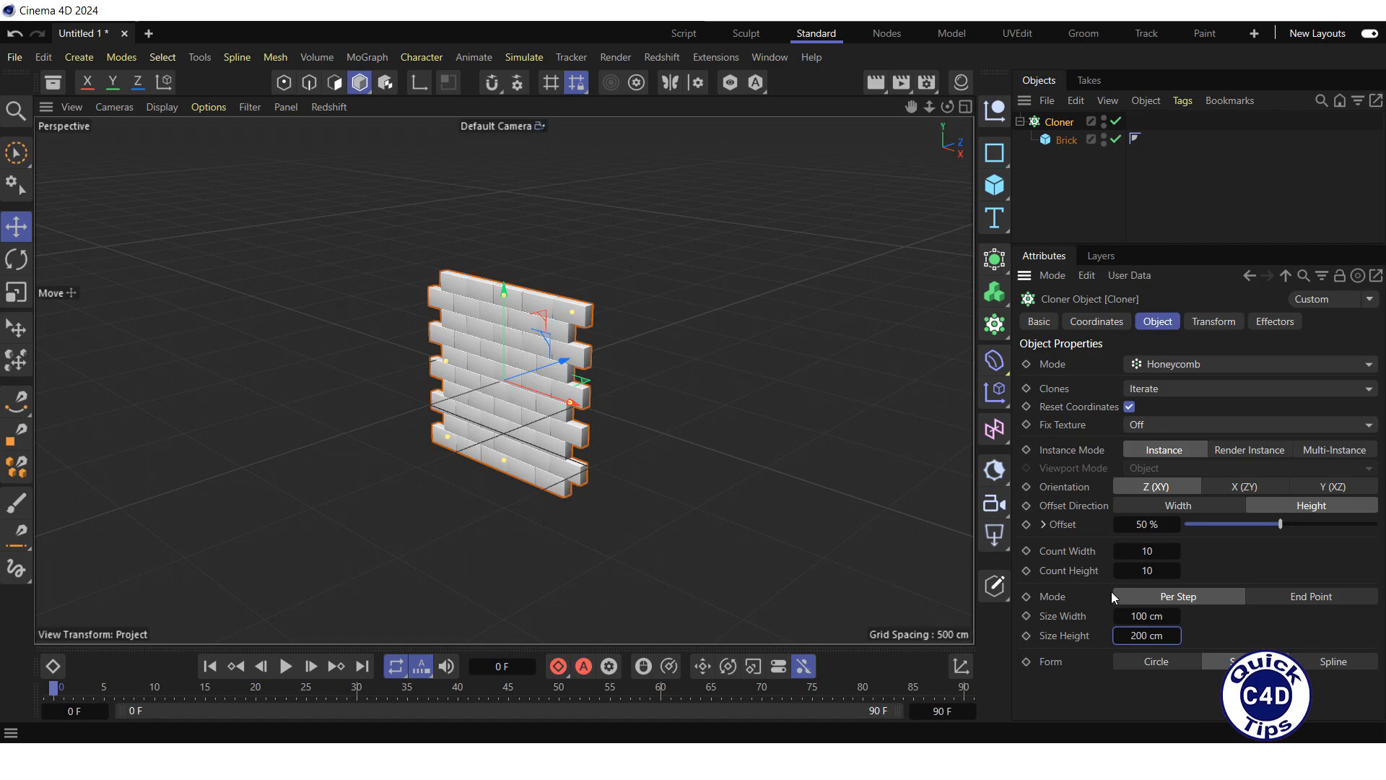
double_click(1146, 551)
text(20)
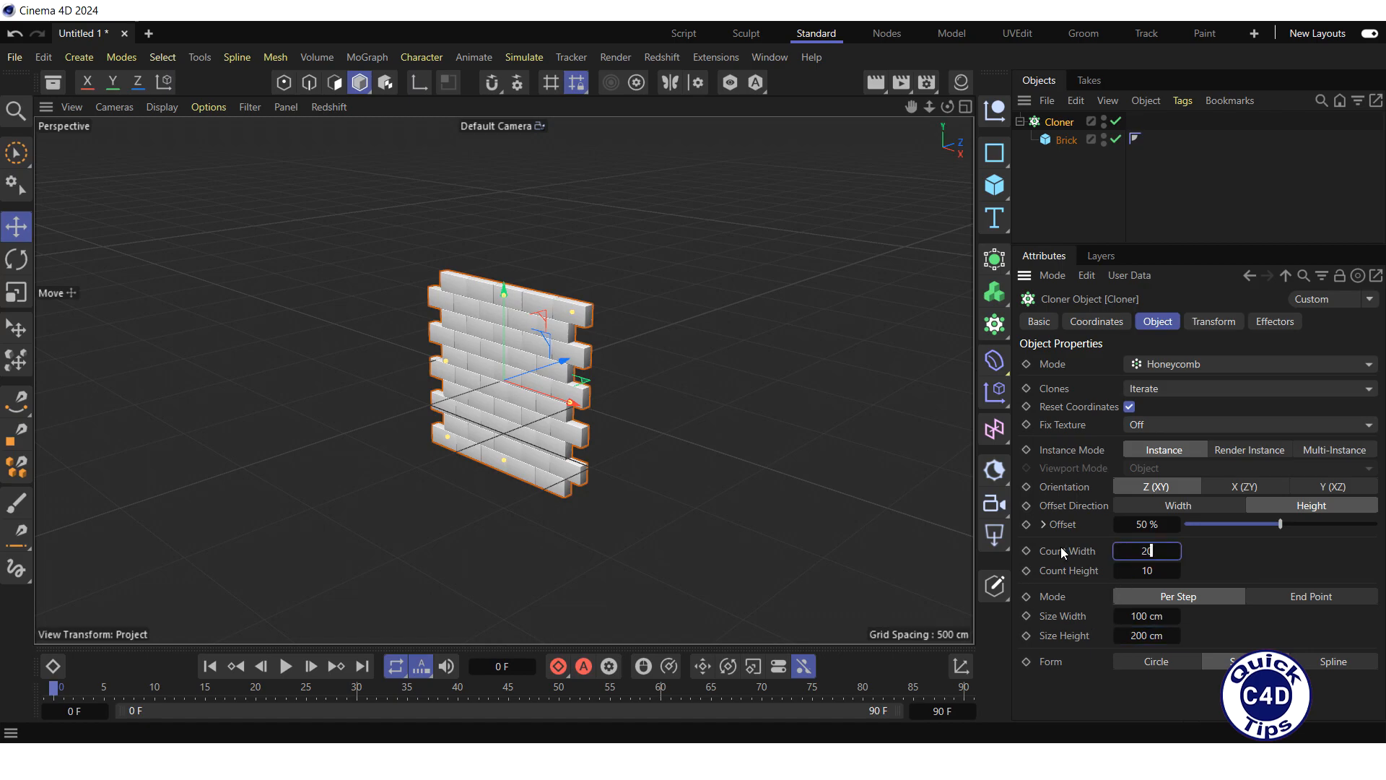
key(Return)
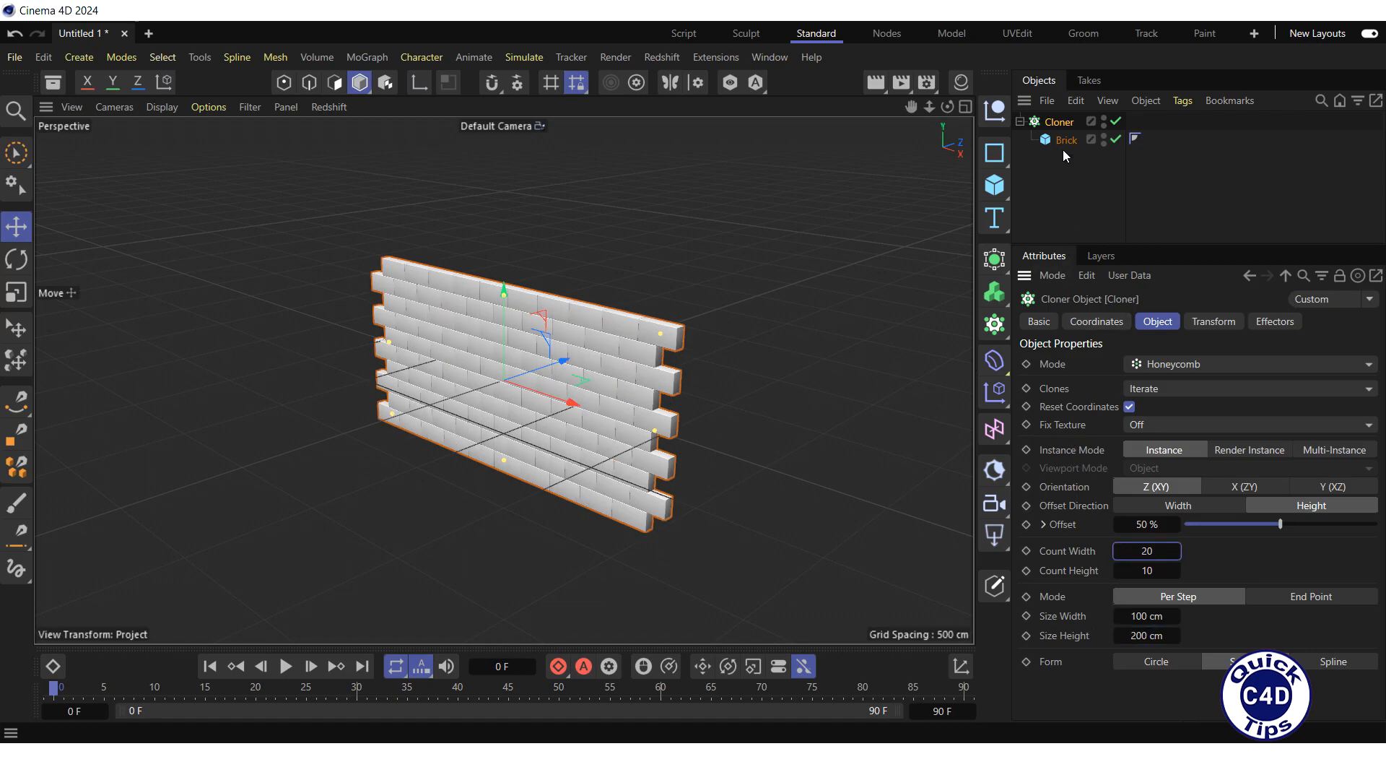
Step: Rename the Cloner as Wall
double_click(1062, 123)
text(W)
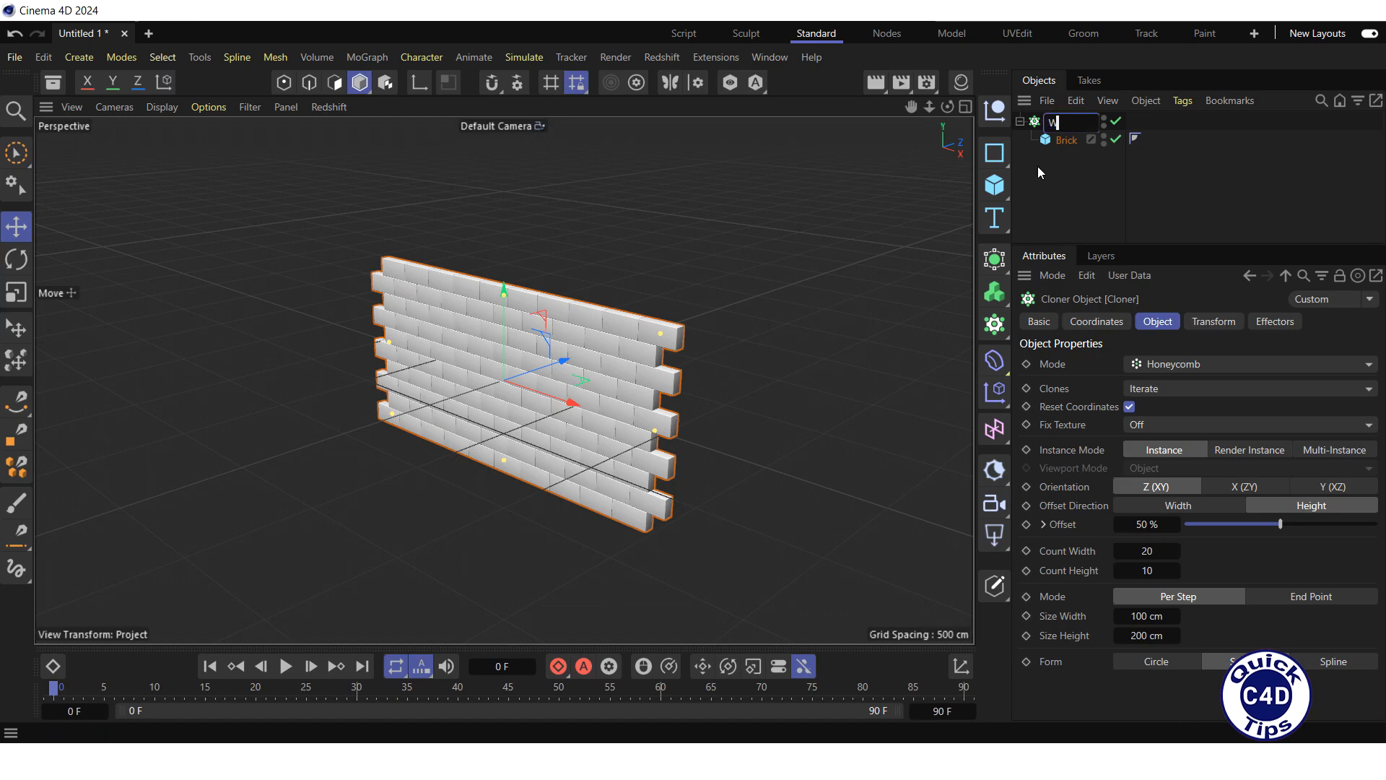
text(all)
key(Return)
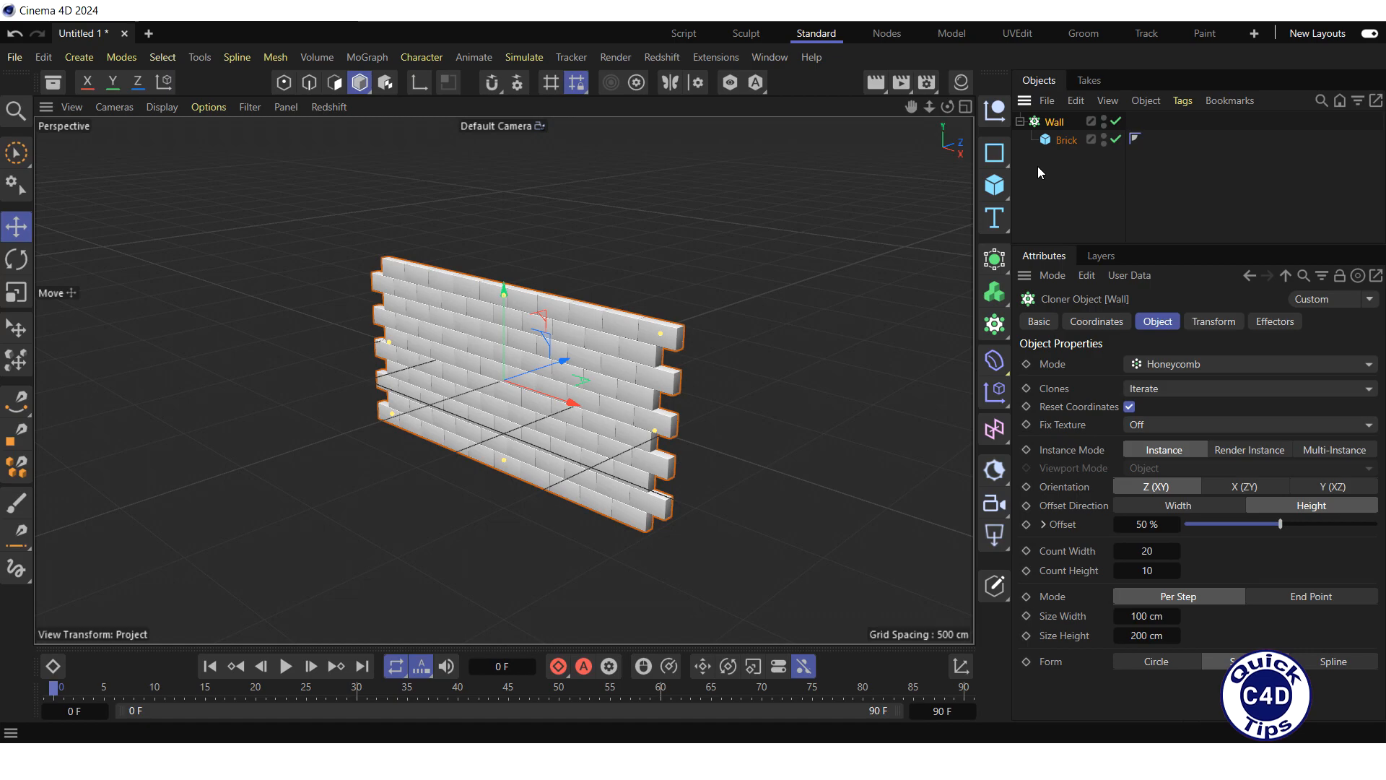
Step: Add a plane object and set both its width and height to 10000 cm
click(999, 184)
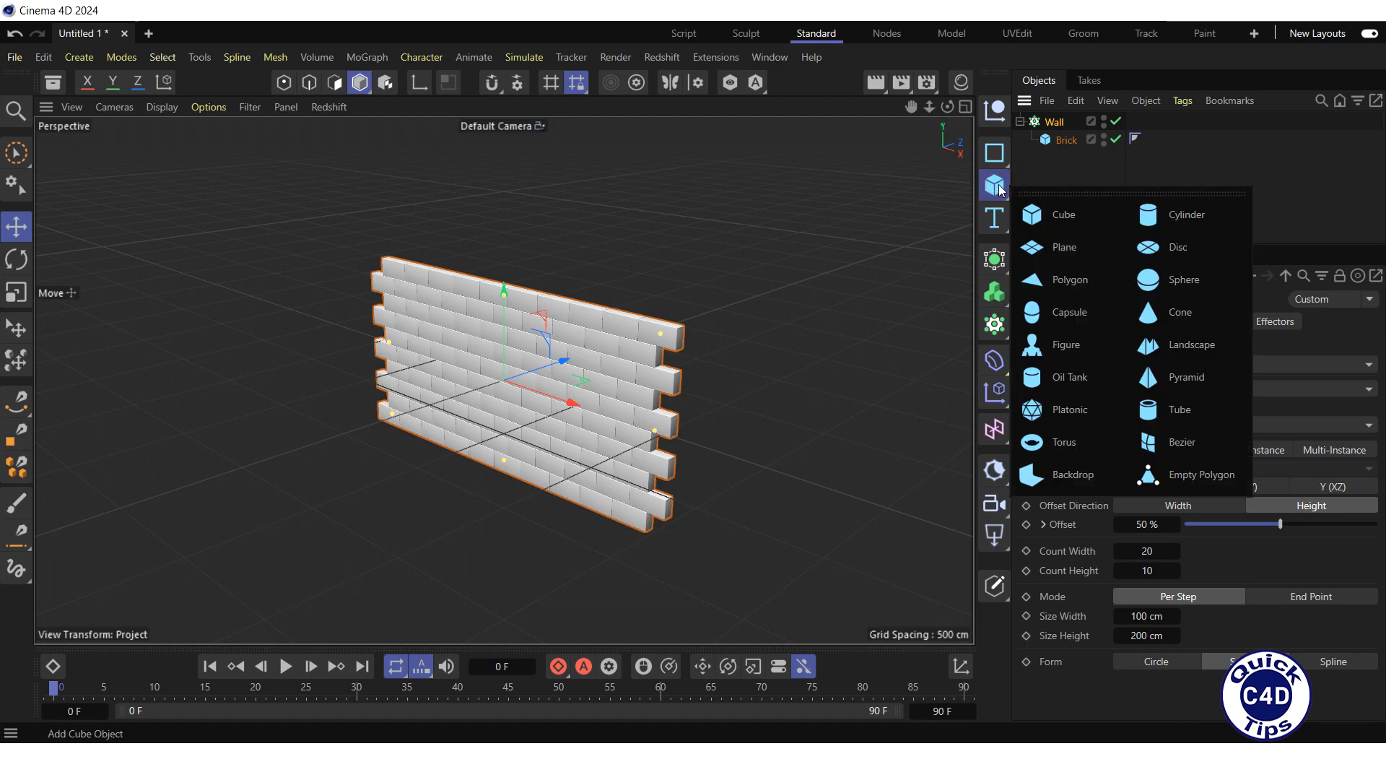
click(1073, 248)
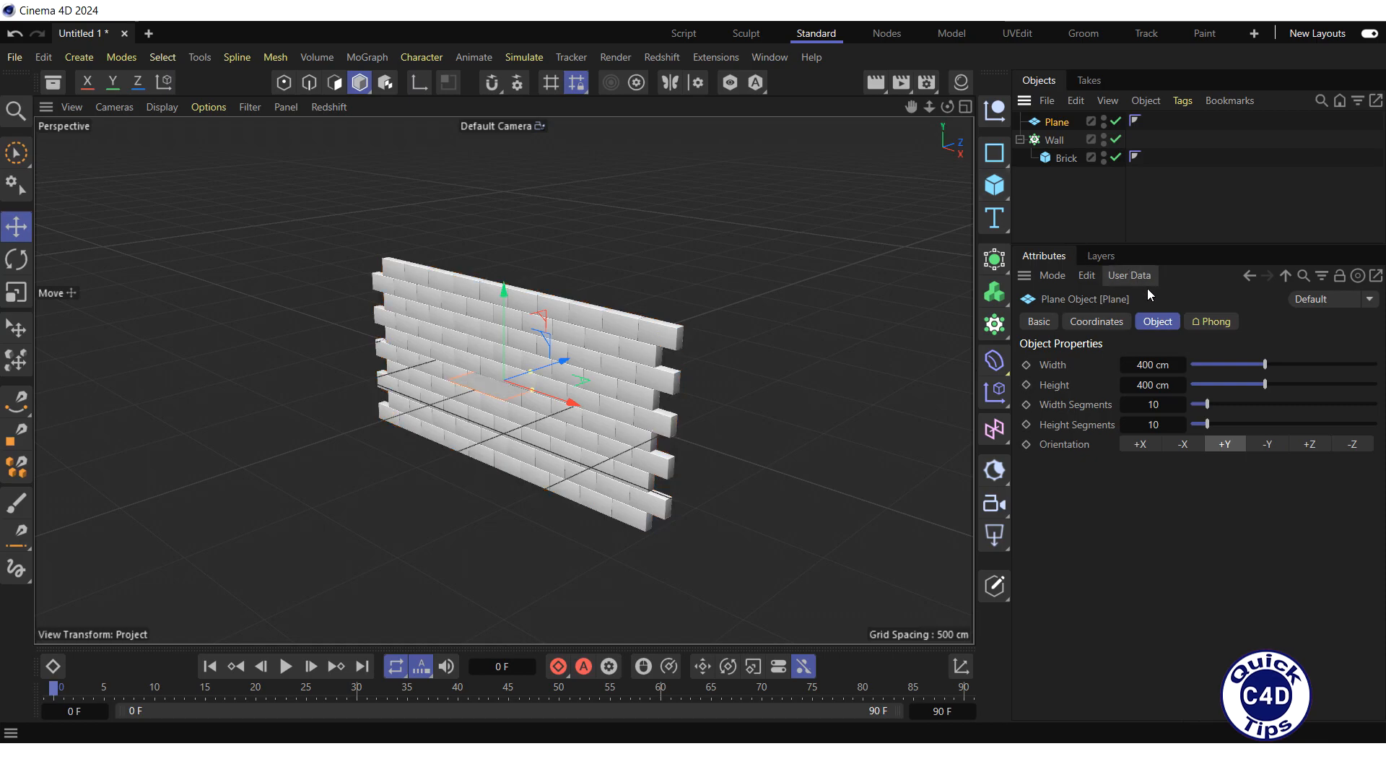
click(1154, 323)
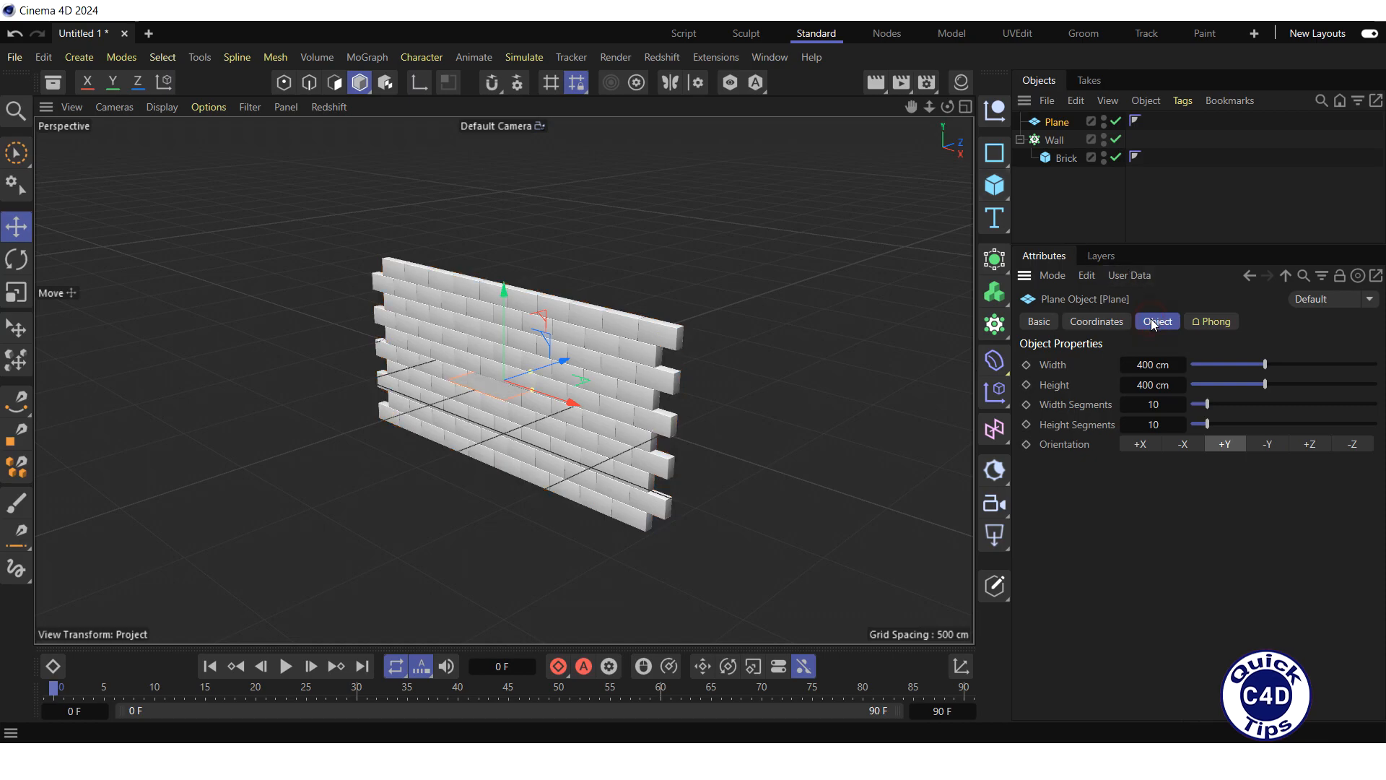
click(1145, 365)
text(10000)
key(Return)
key(Tab)
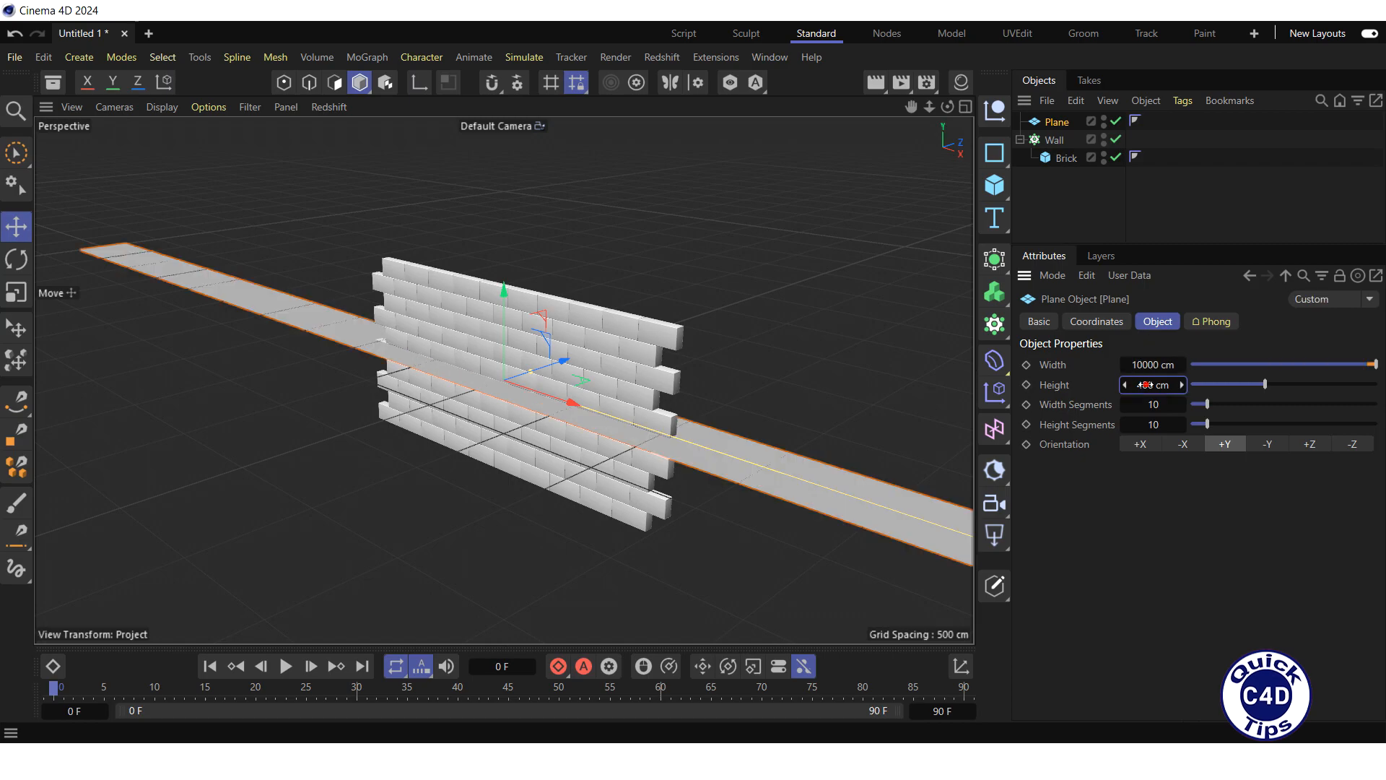
text(10000)
key(Return)
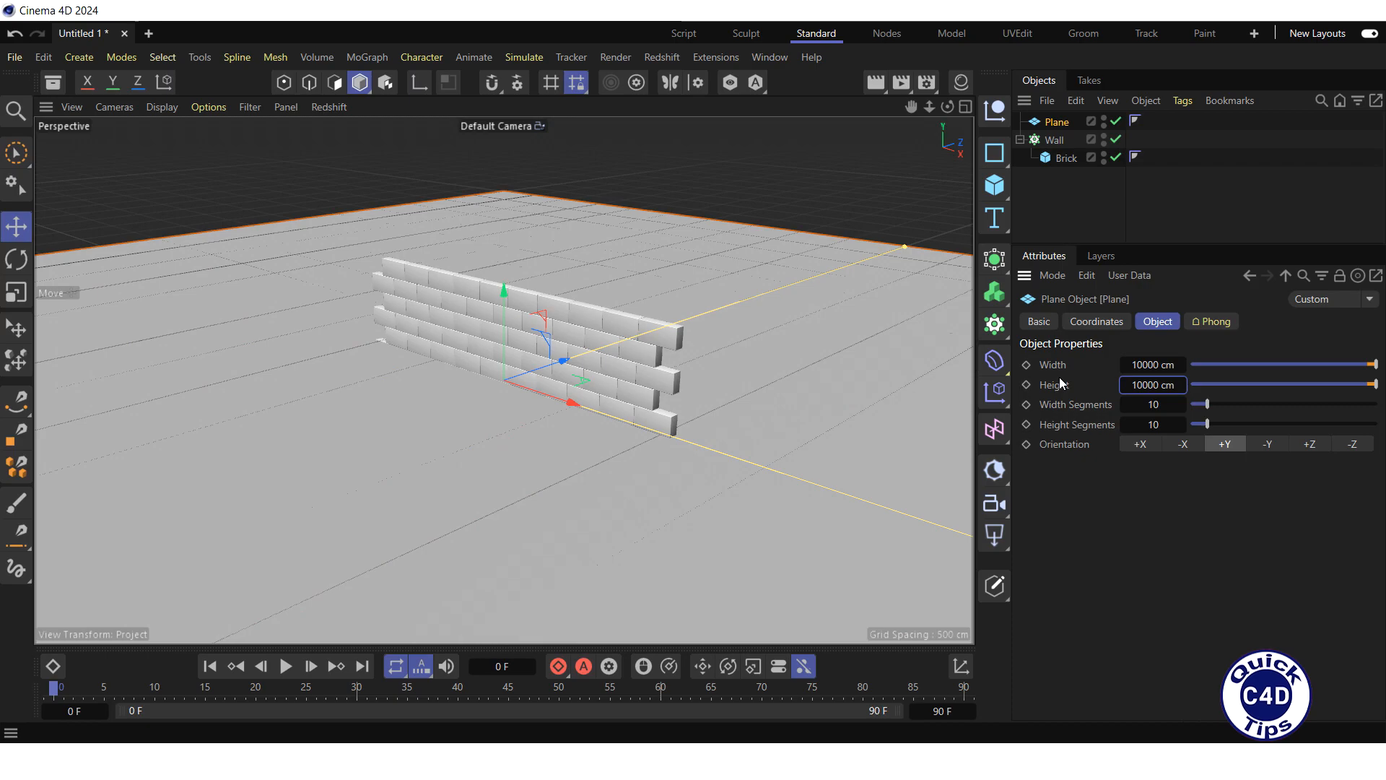
Step: Rename the plane as Floor
double_click(1059, 122)
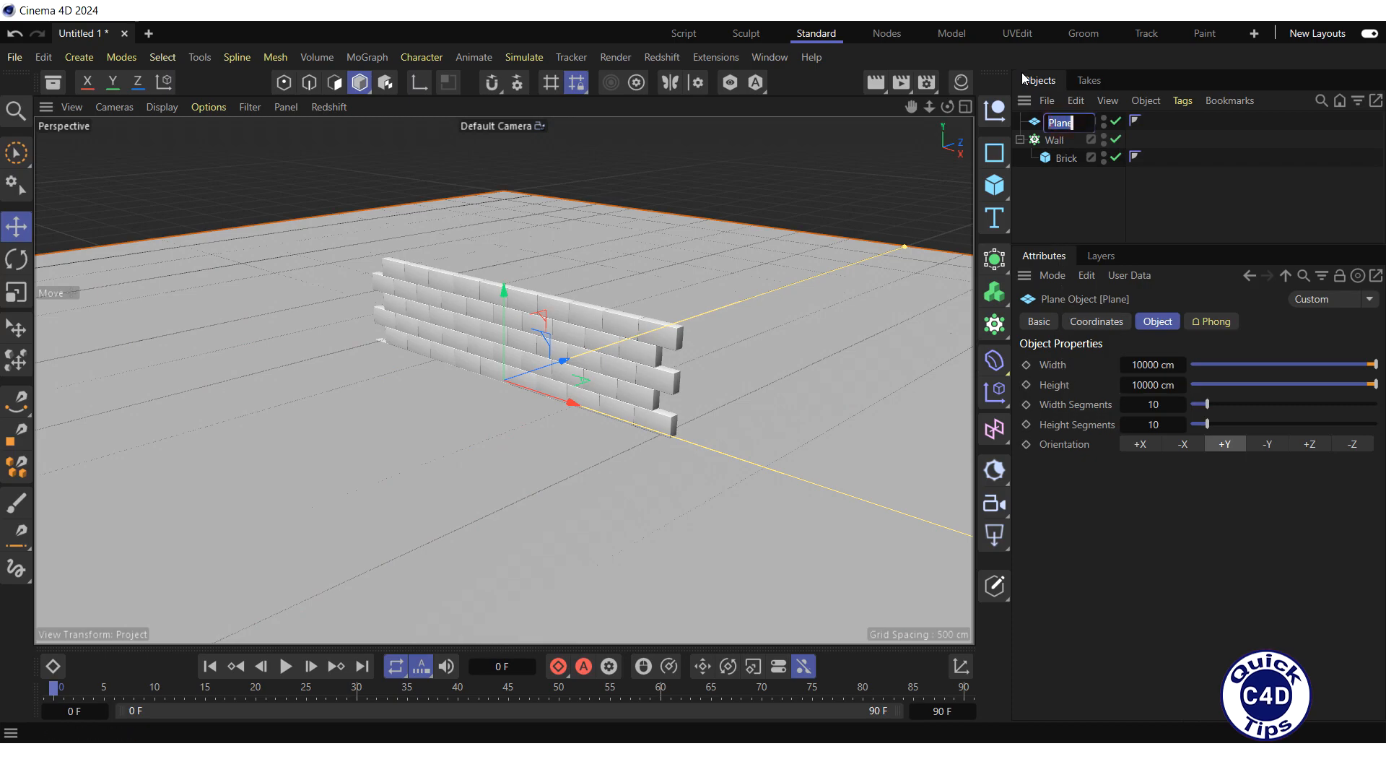
text(Floor)
key(Return)
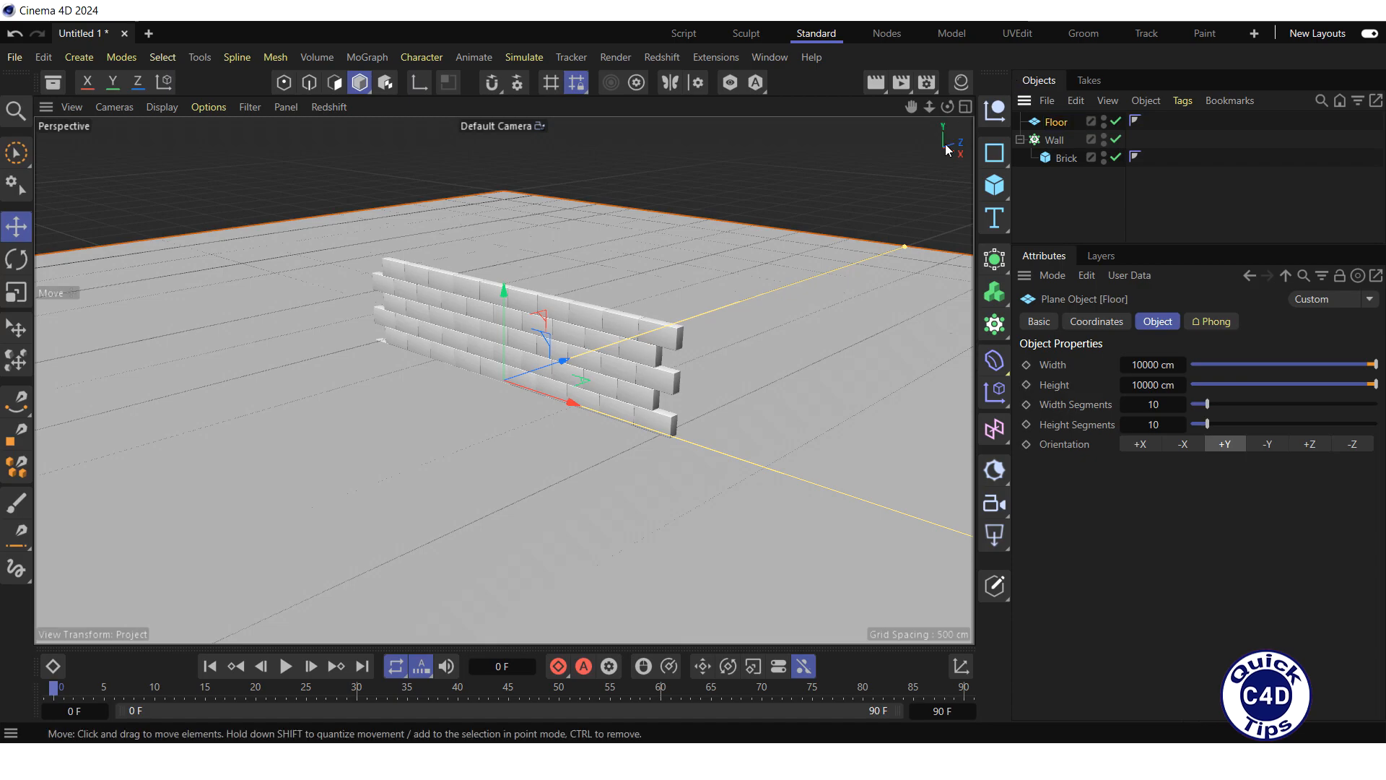
Step: In the front view, raise the Wall above the floor and set its Y position to 500 cm
click(965, 107)
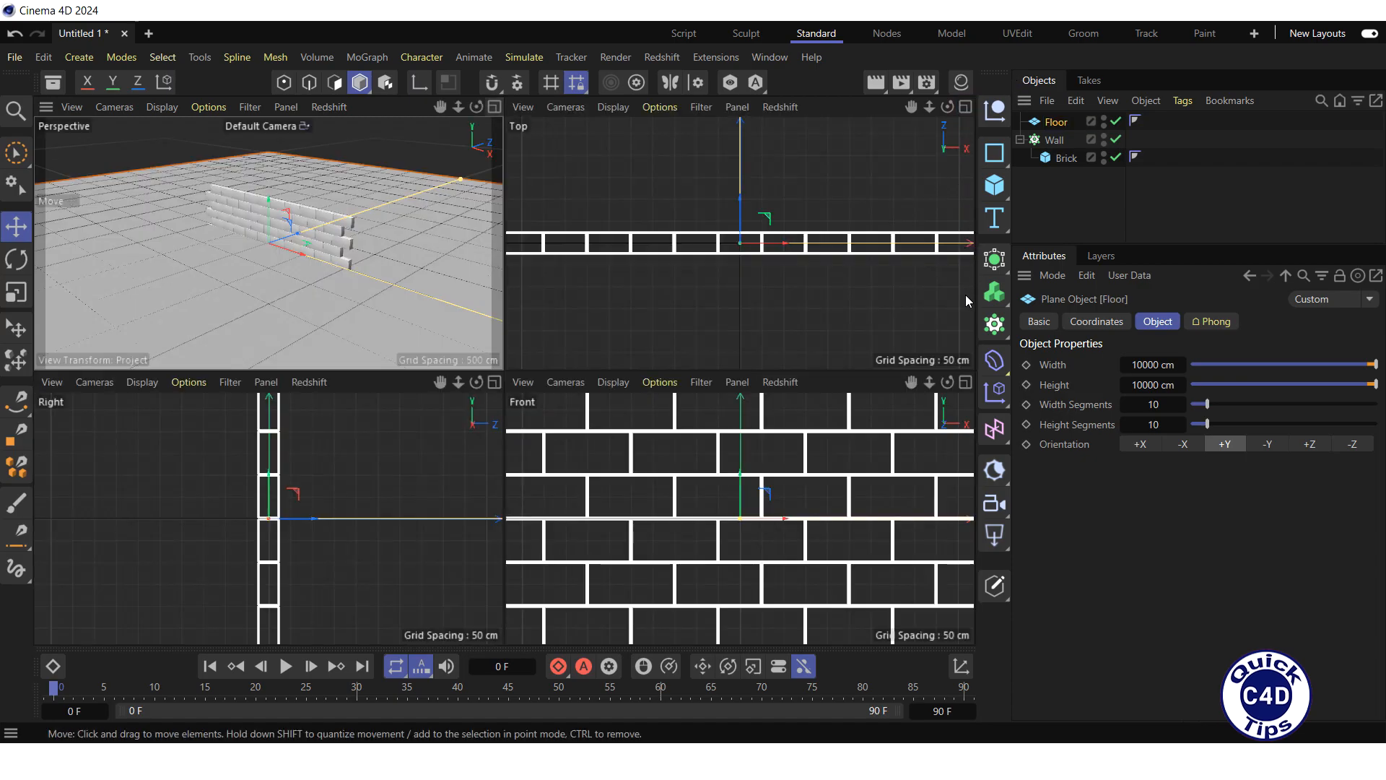
click(966, 382)
mouse_move(929, 107)
mouse_down()
mouse_move(914, 110)
mouse_move(926, 110)
mouse_up()
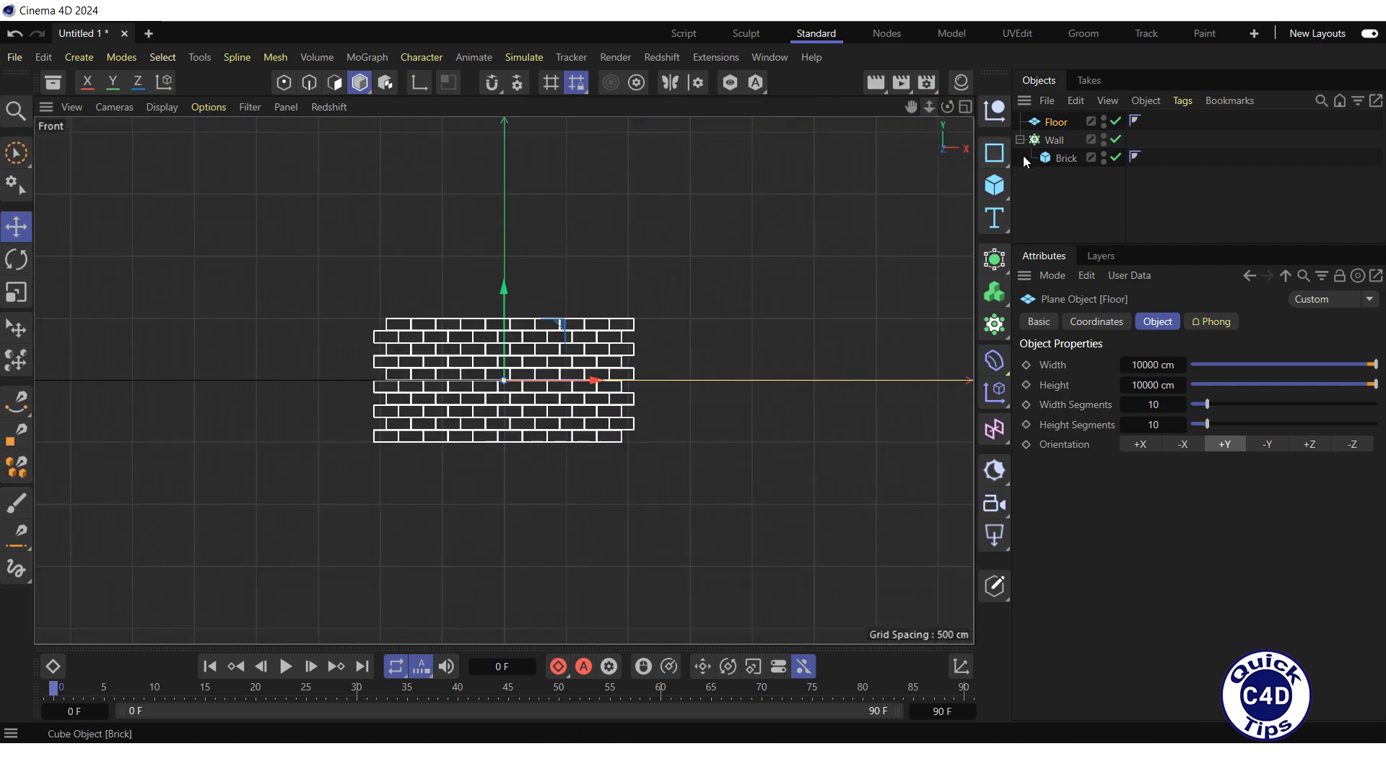
click(1055, 140)
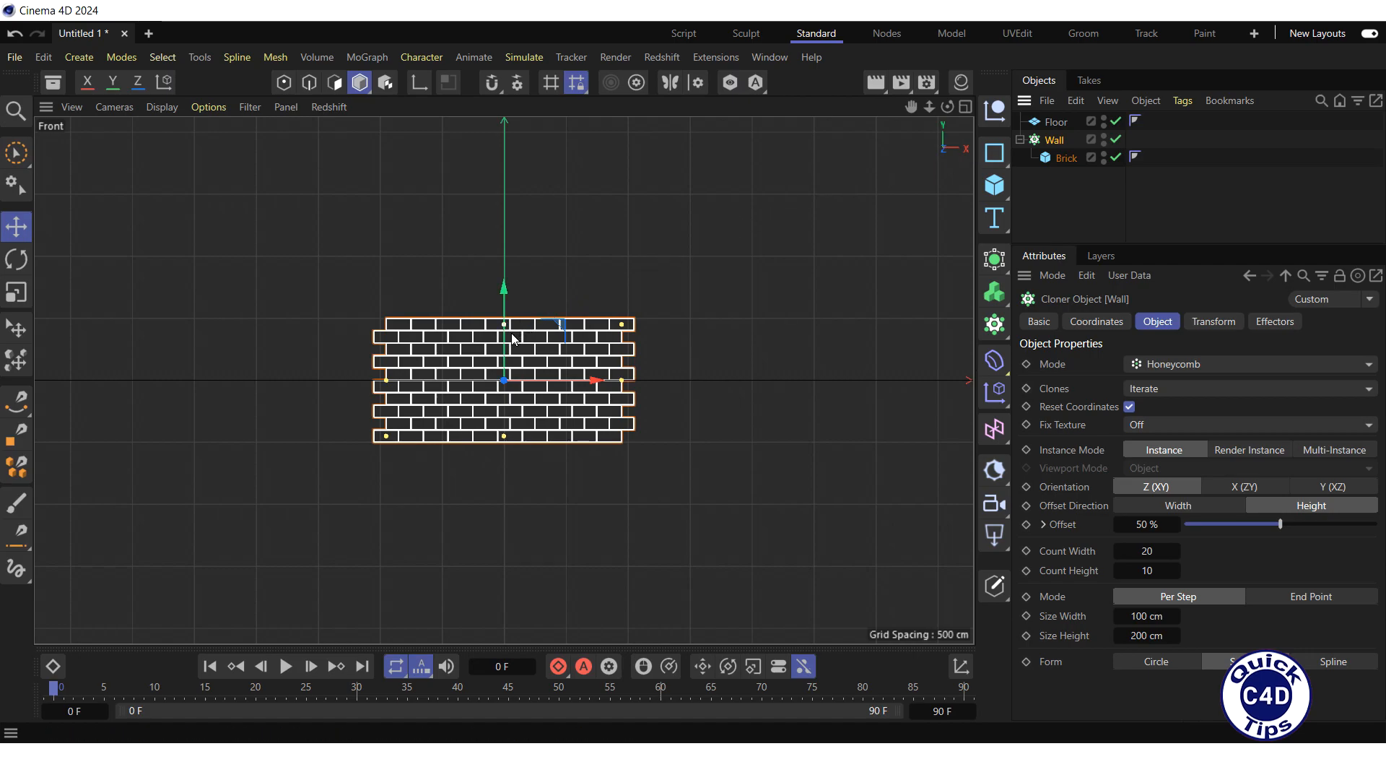
drag(514, 339, 524, 270)
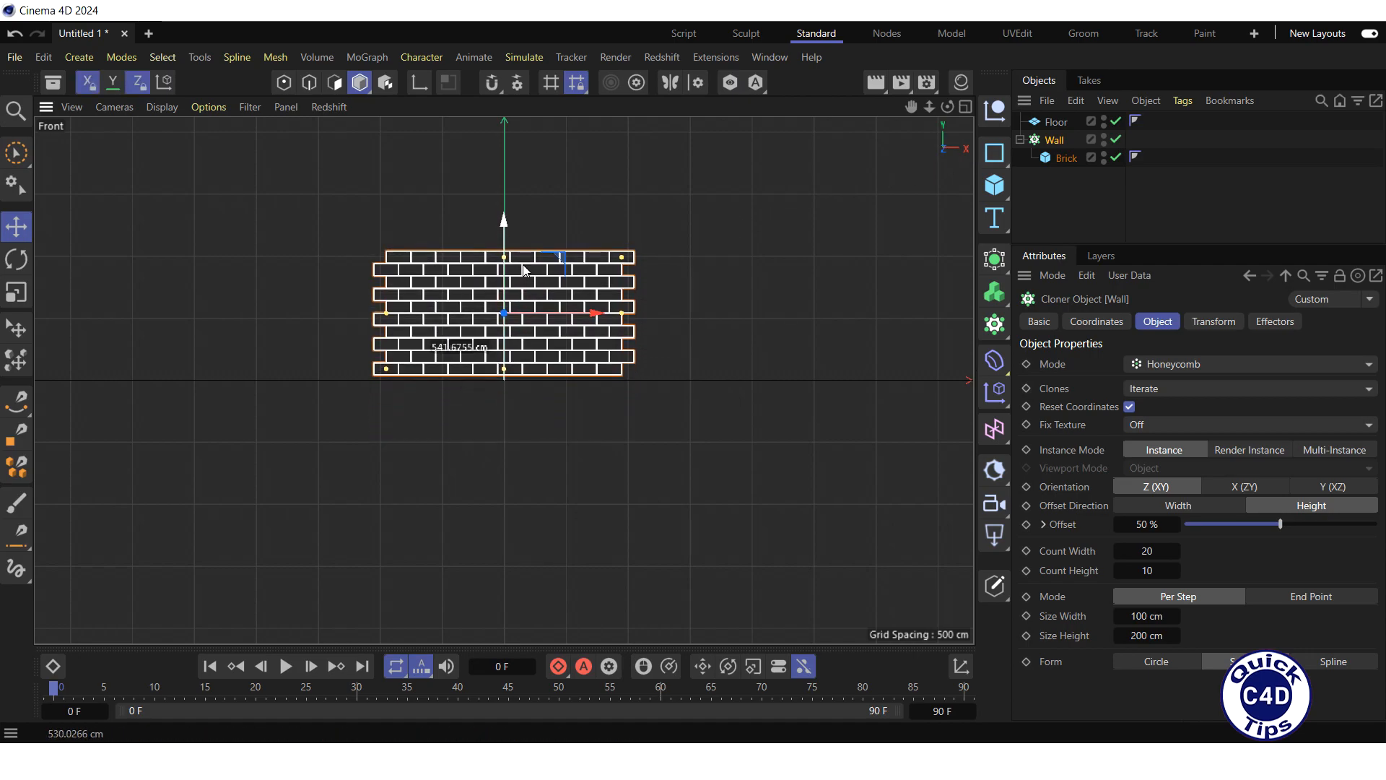
click(1093, 322)
double_click(1093, 408)
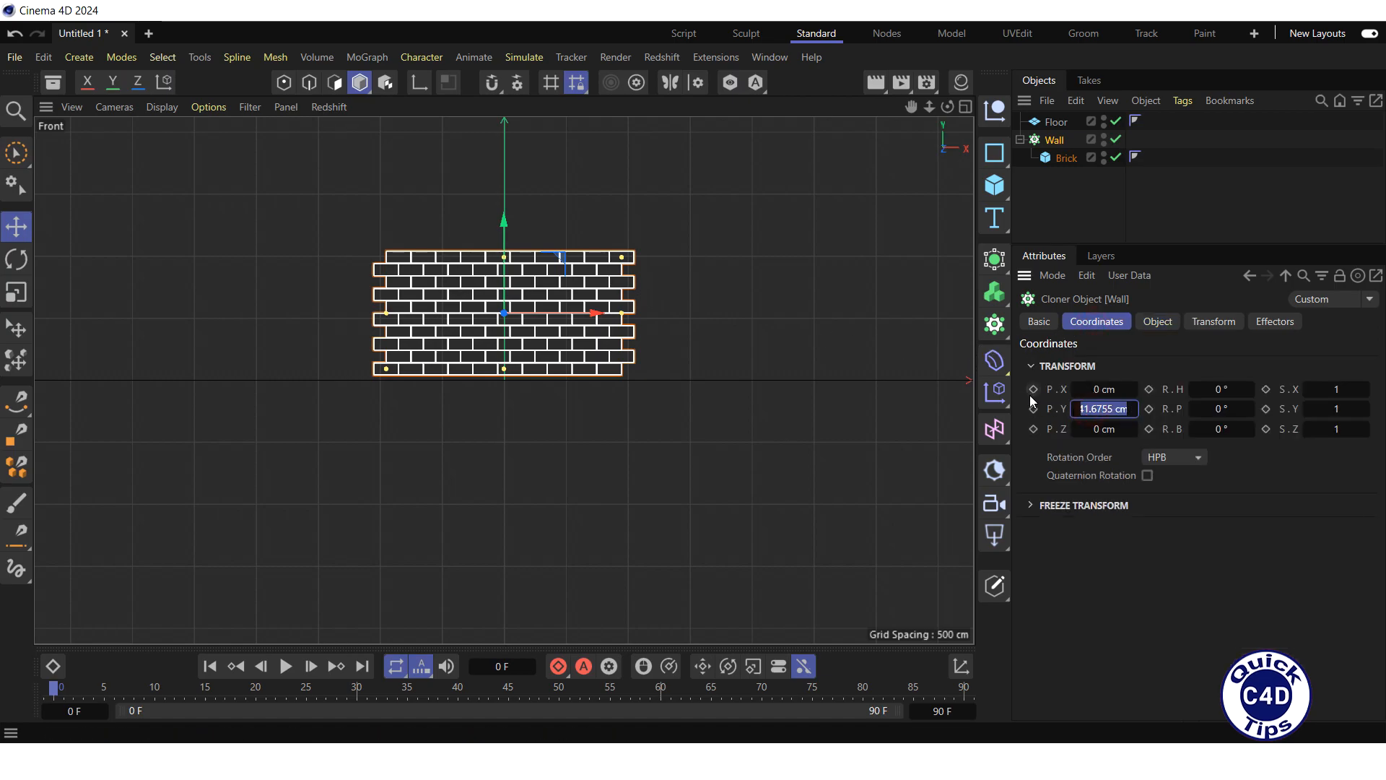
text(500)
key(Return)
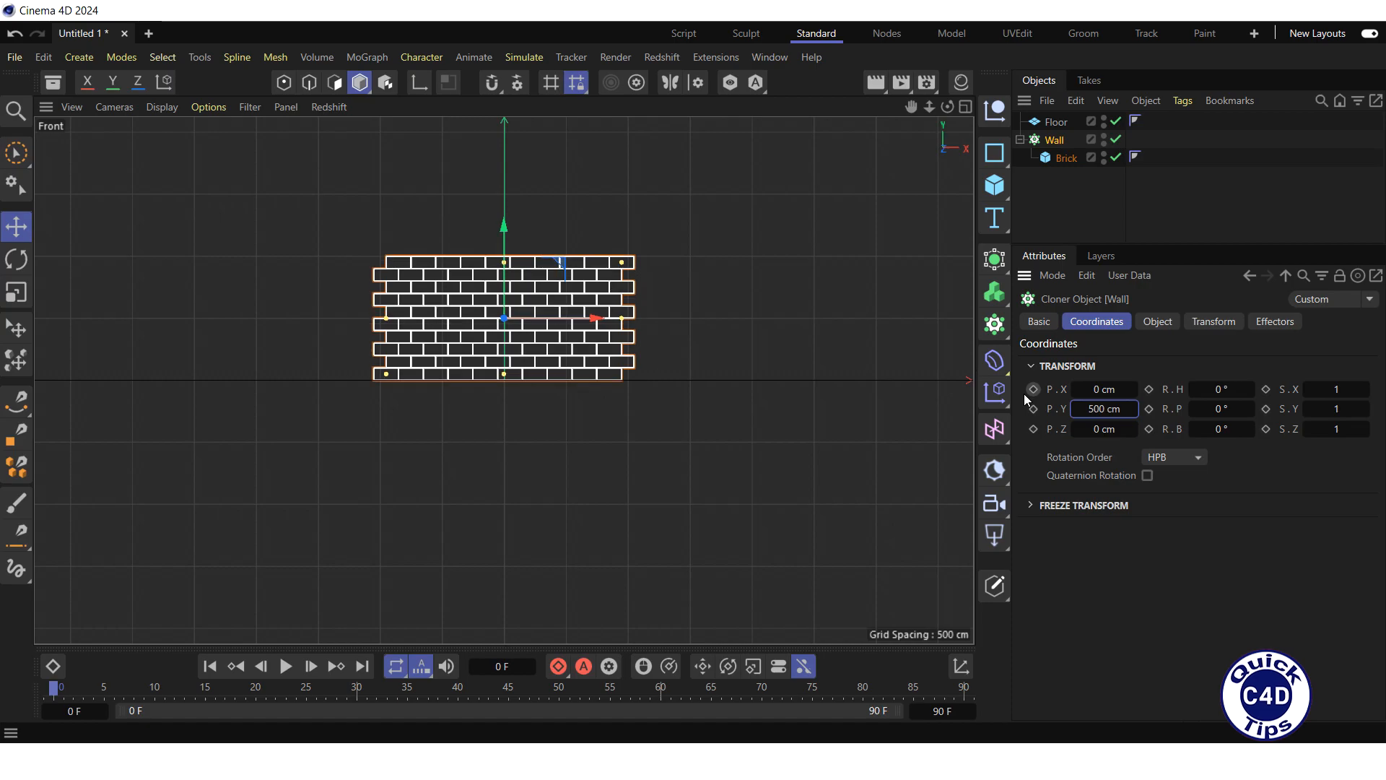
Step: Return to the perspective view, add a sphere and set its radius to 200 cm
click(966, 107)
click(498, 107)
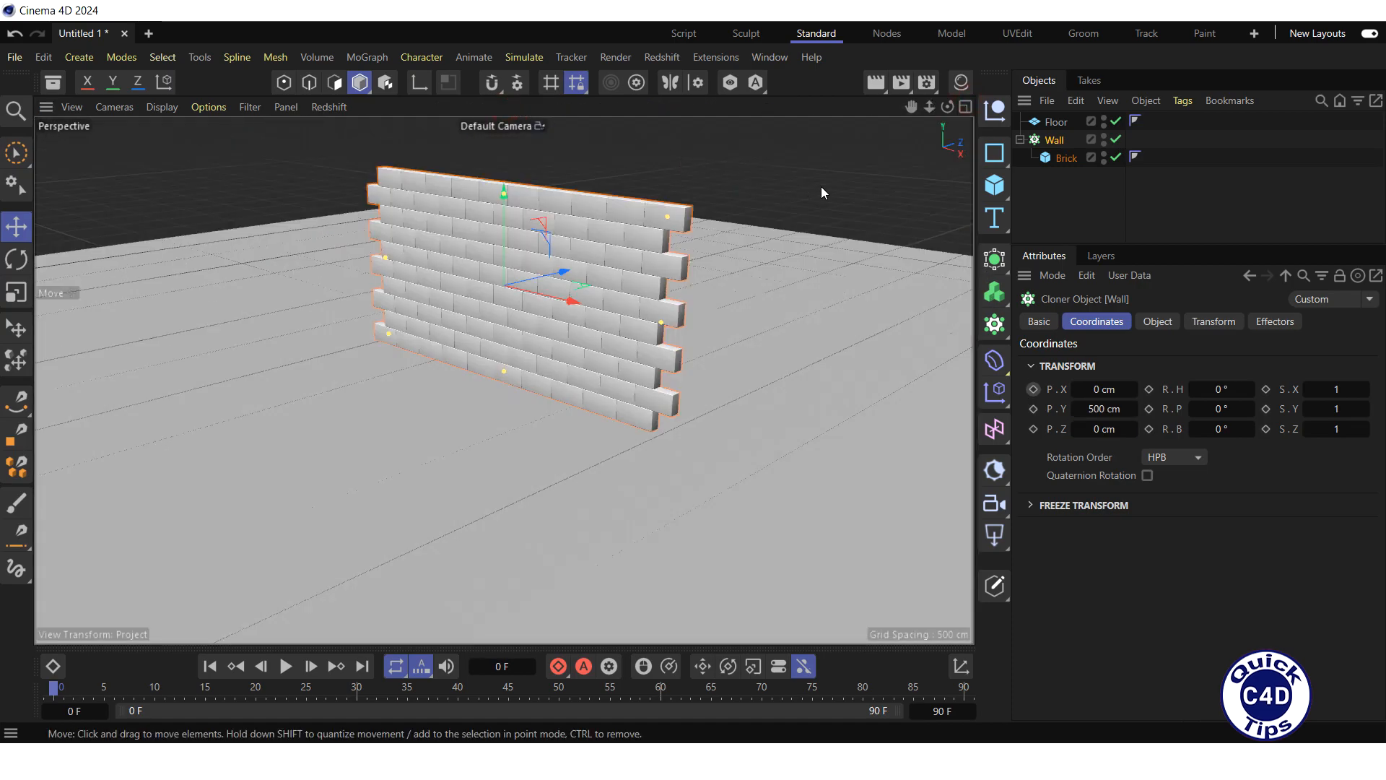
click(997, 185)
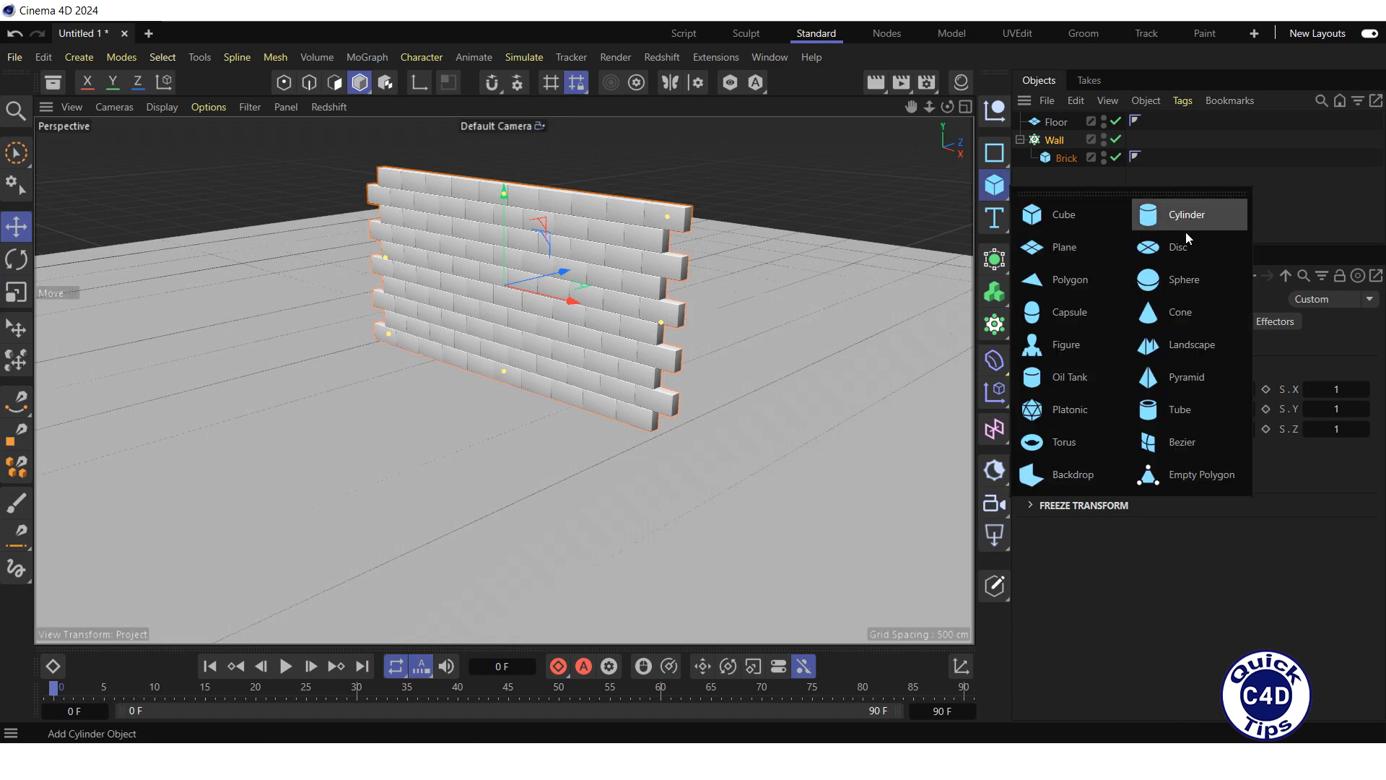
click(1184, 282)
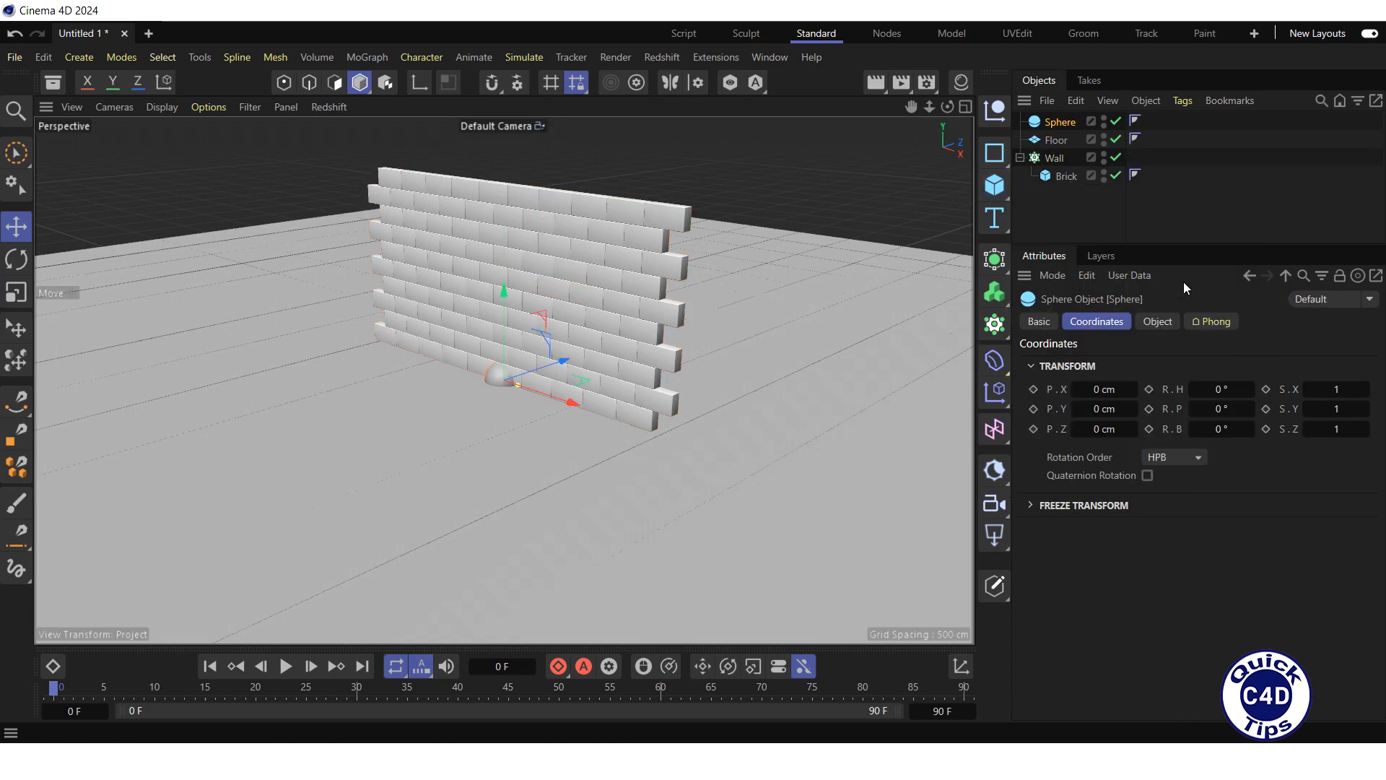
click(1158, 322)
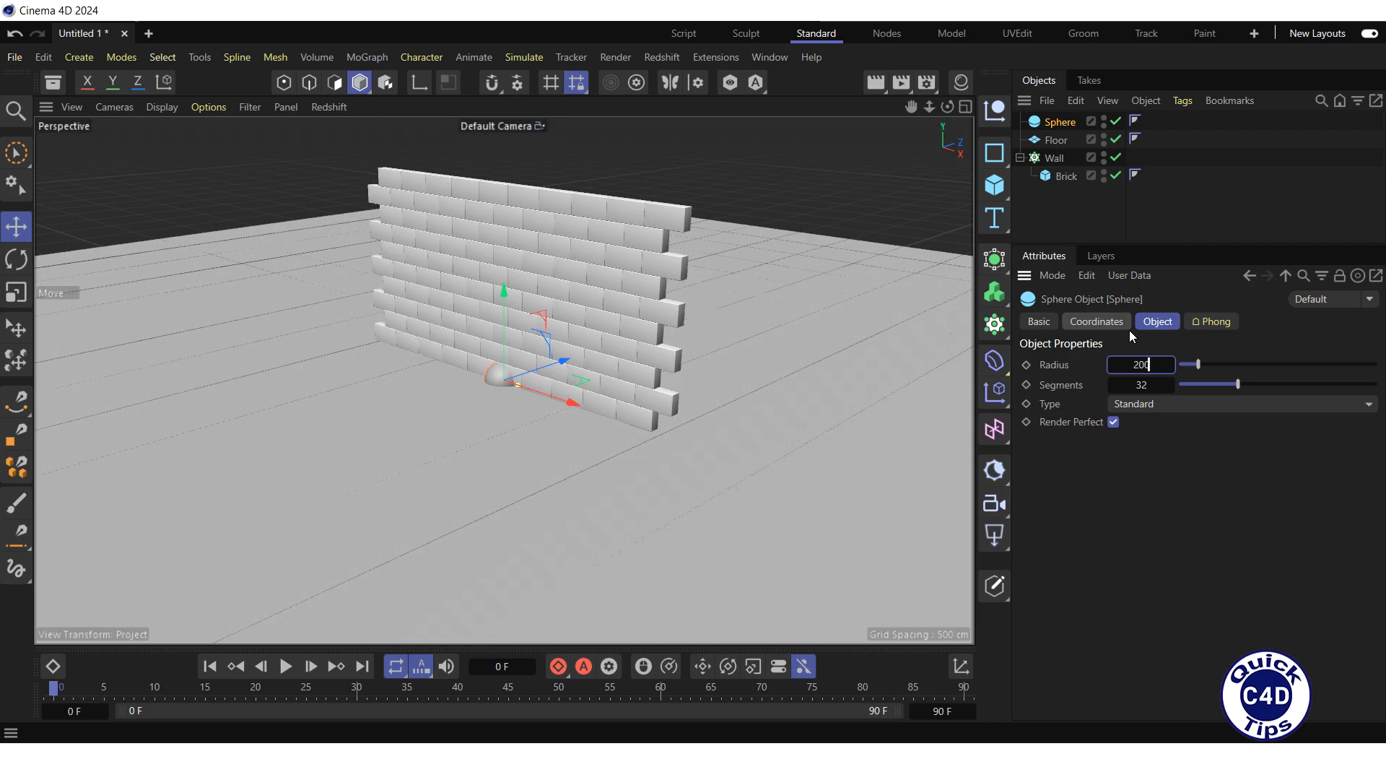
text(200)
key(Return)
Step: Move the sphere along Z to about -1233 cm, in front of the wall, and set its Y position to 200 cm
drag(557, 372, 303, 367)
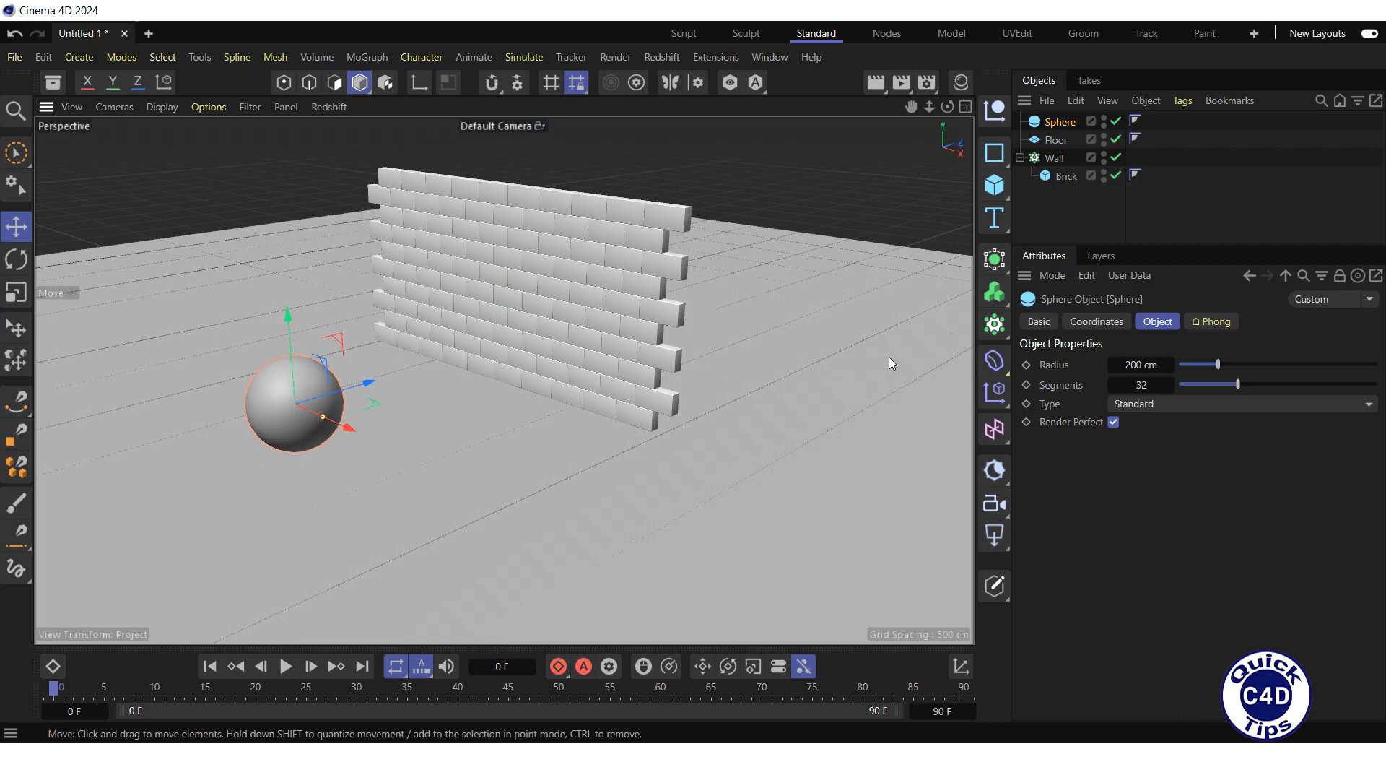
click(1092, 323)
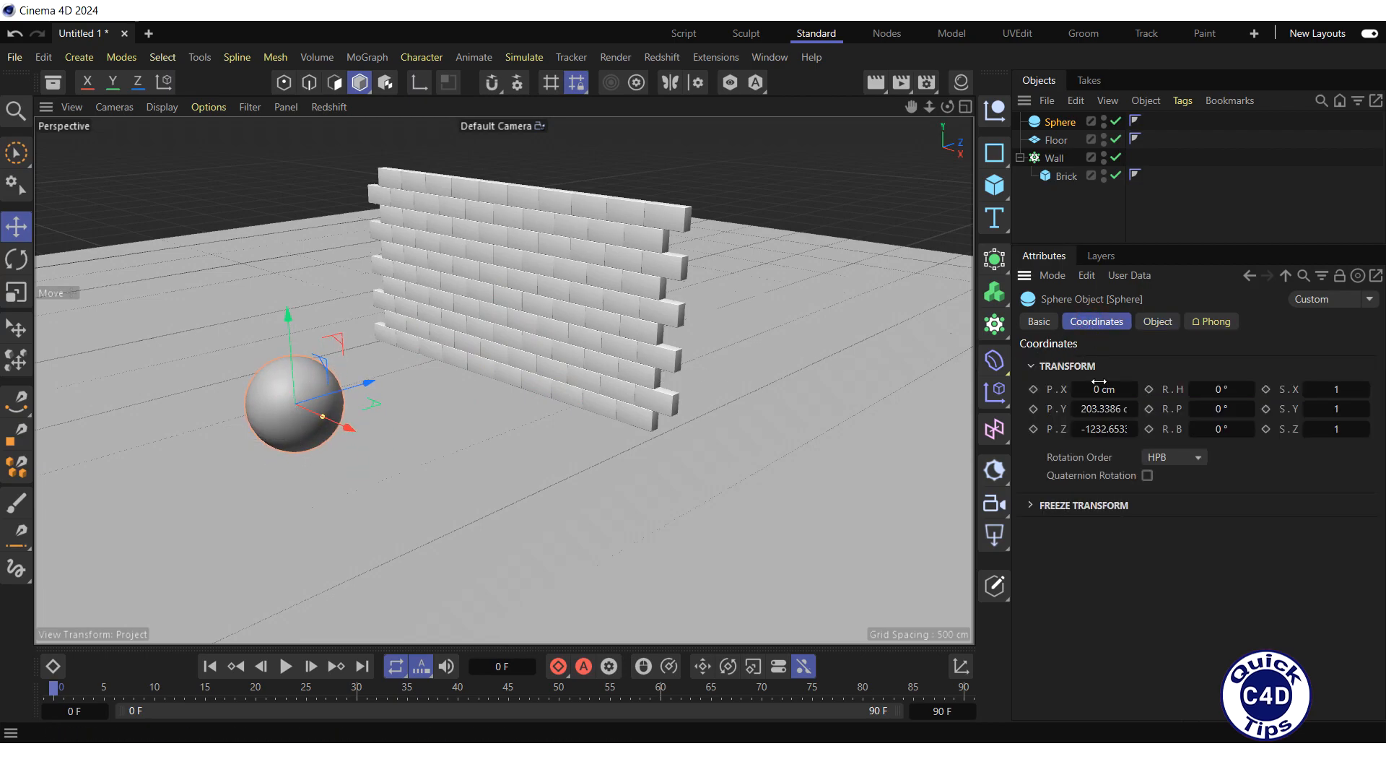
click(1099, 409)
text(200)
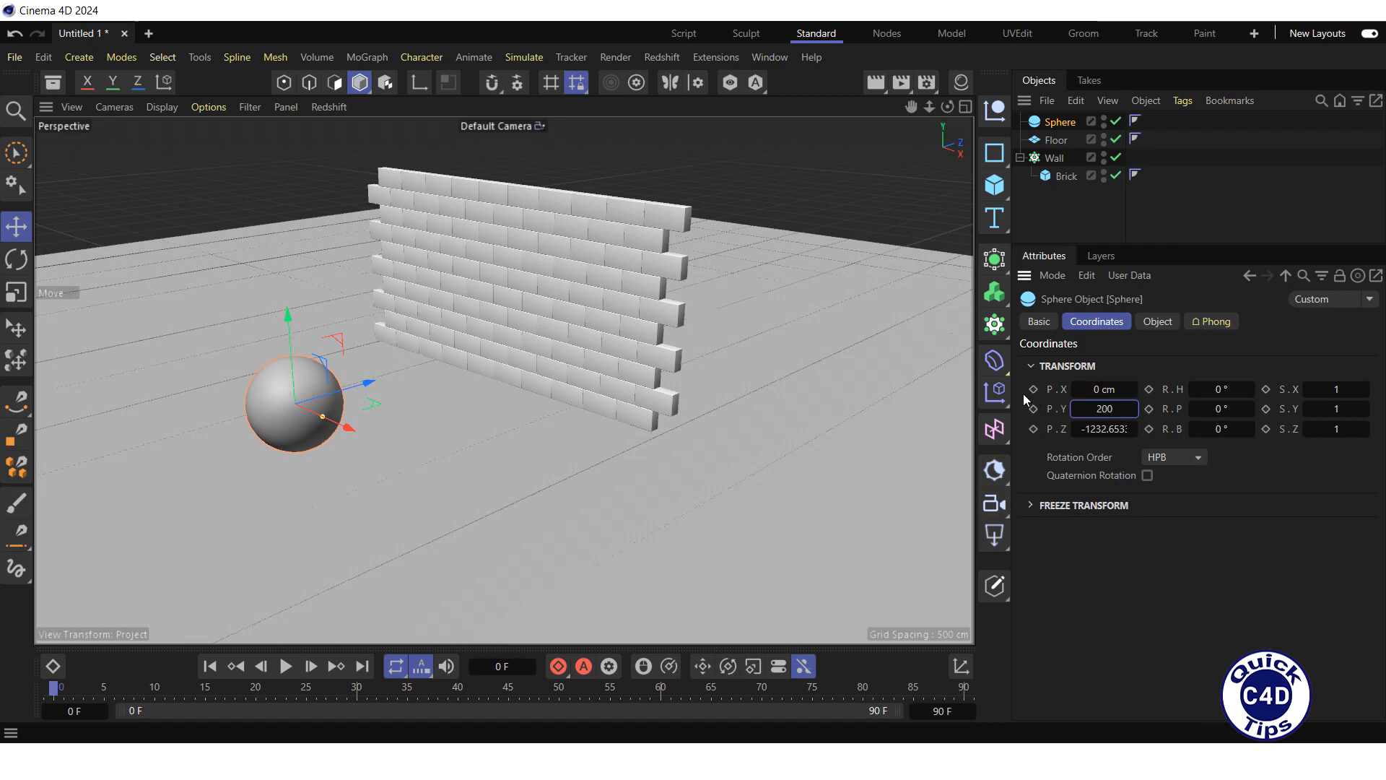
key(Return)
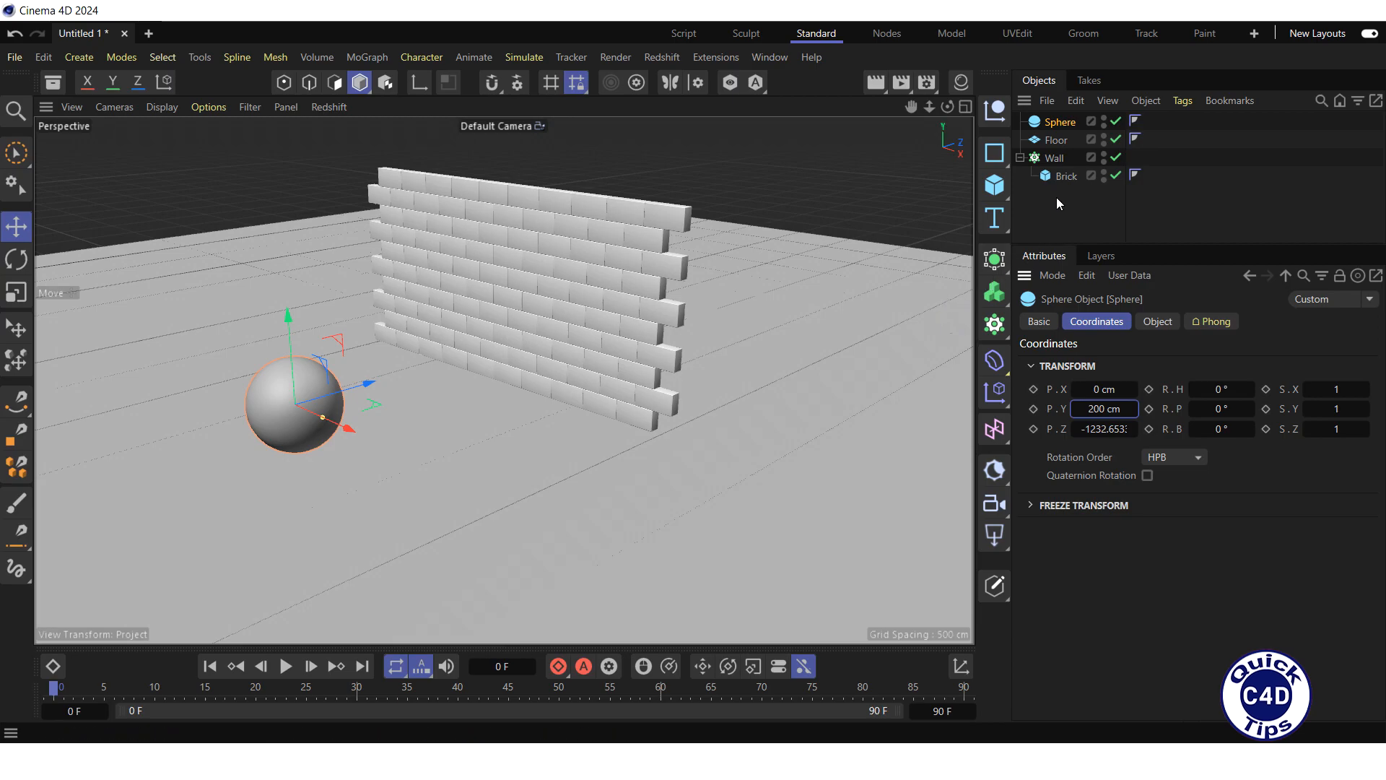
Step: Apply a Bullet Rigid Body tag to the Wall cloner
right_click(1058, 160)
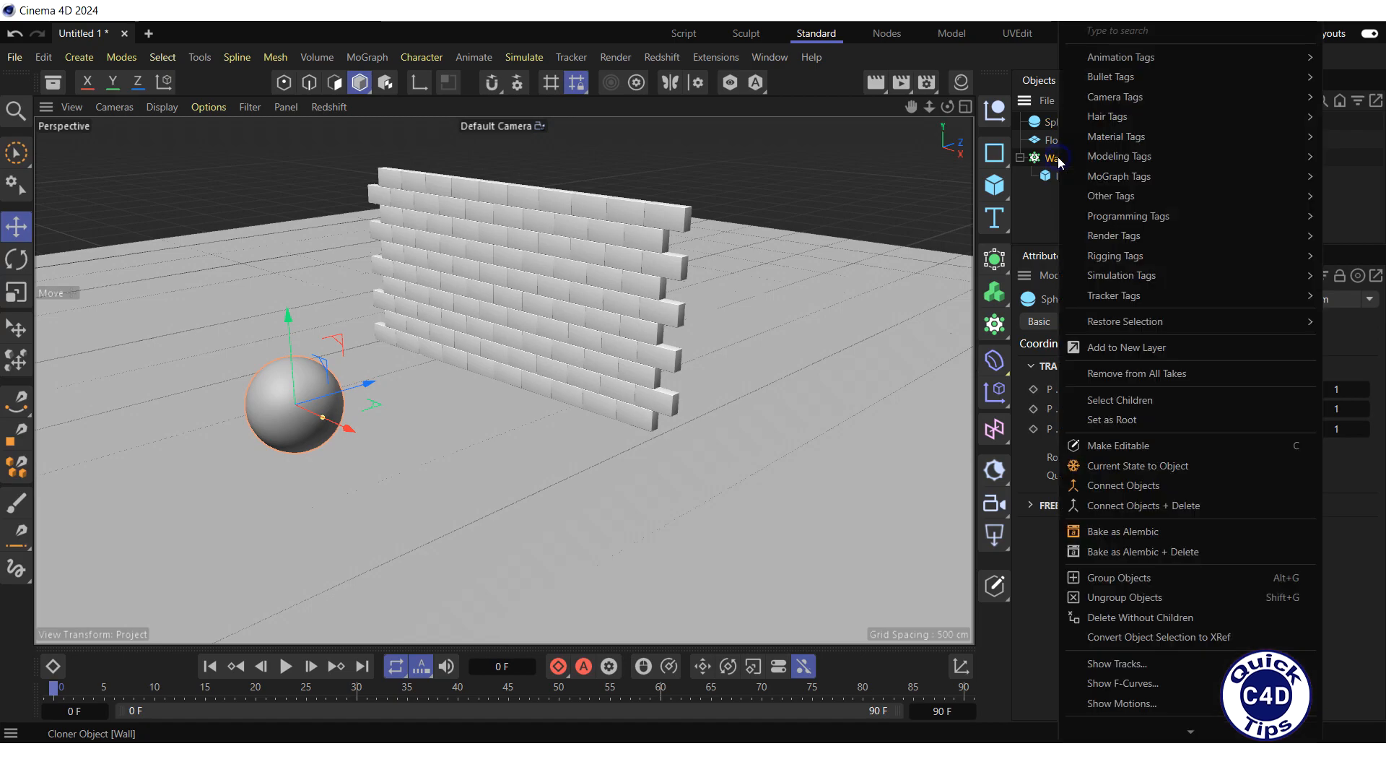
mouse_move(1102, 78)
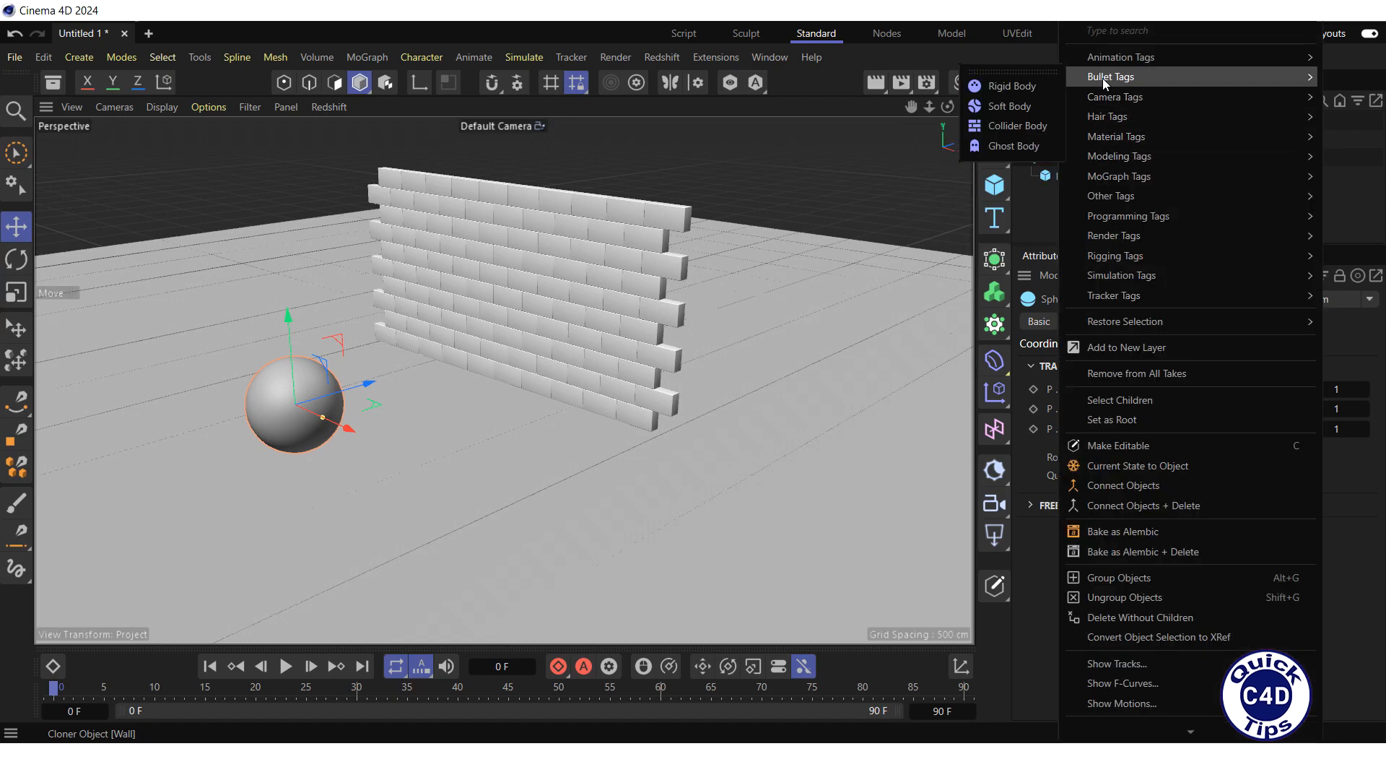
click(1011, 86)
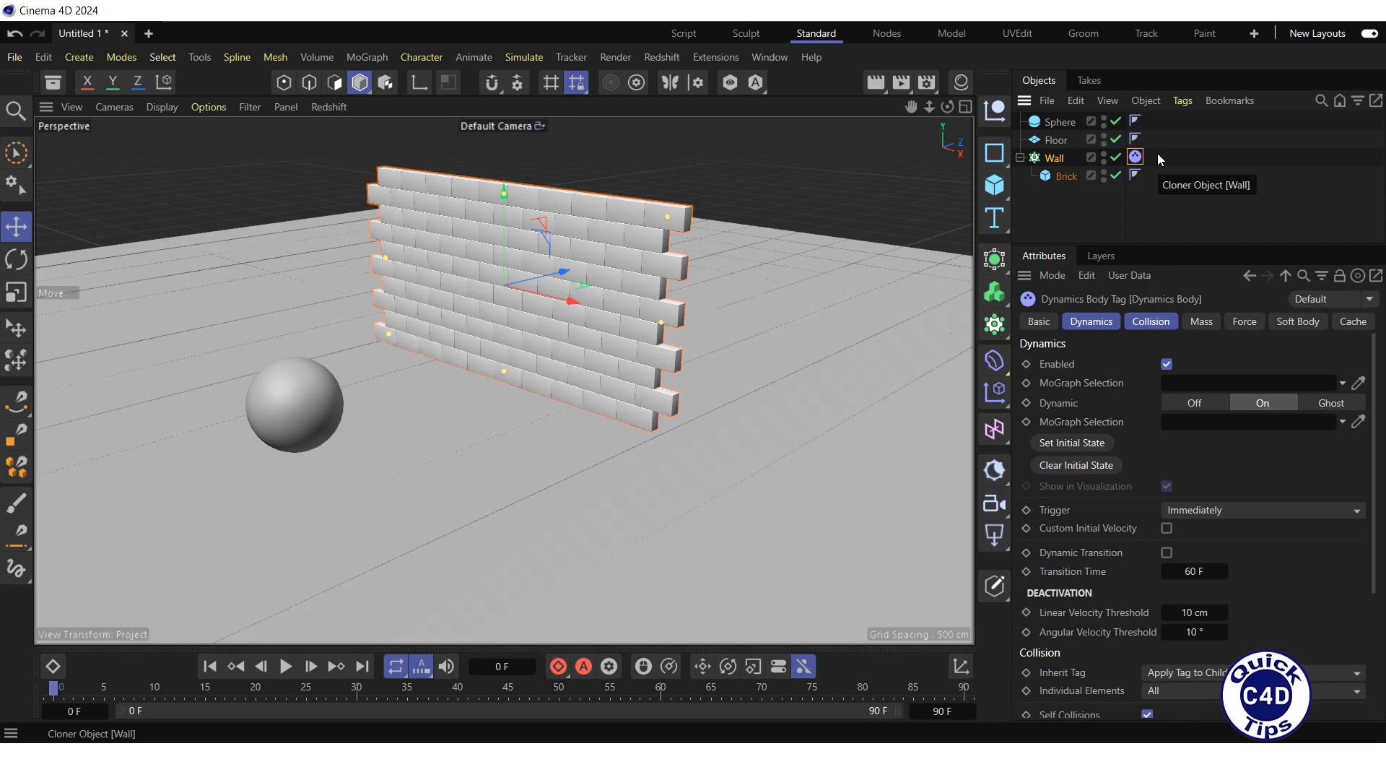
Step: Apply a Bullet Collider Body tag to the Floor
right_click(1059, 141)
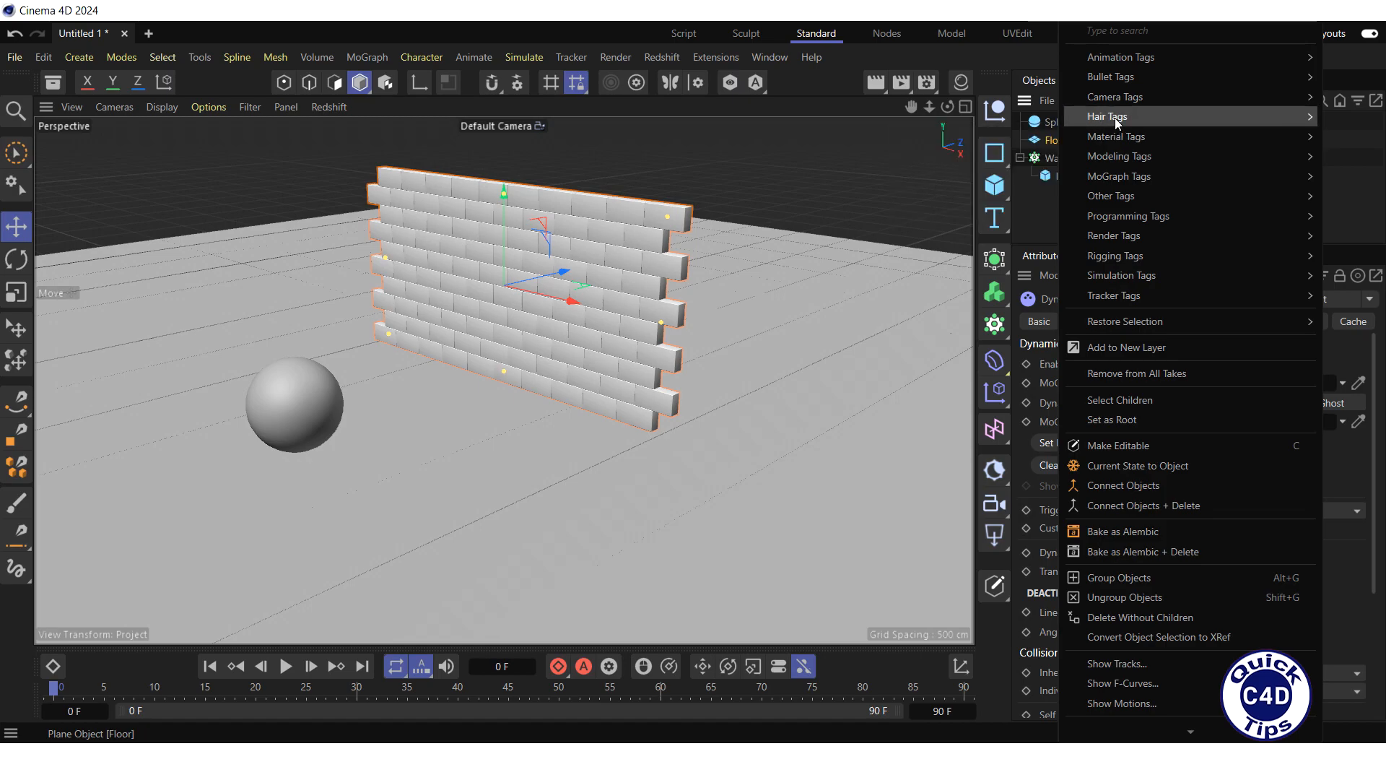
mouse_move(1108, 78)
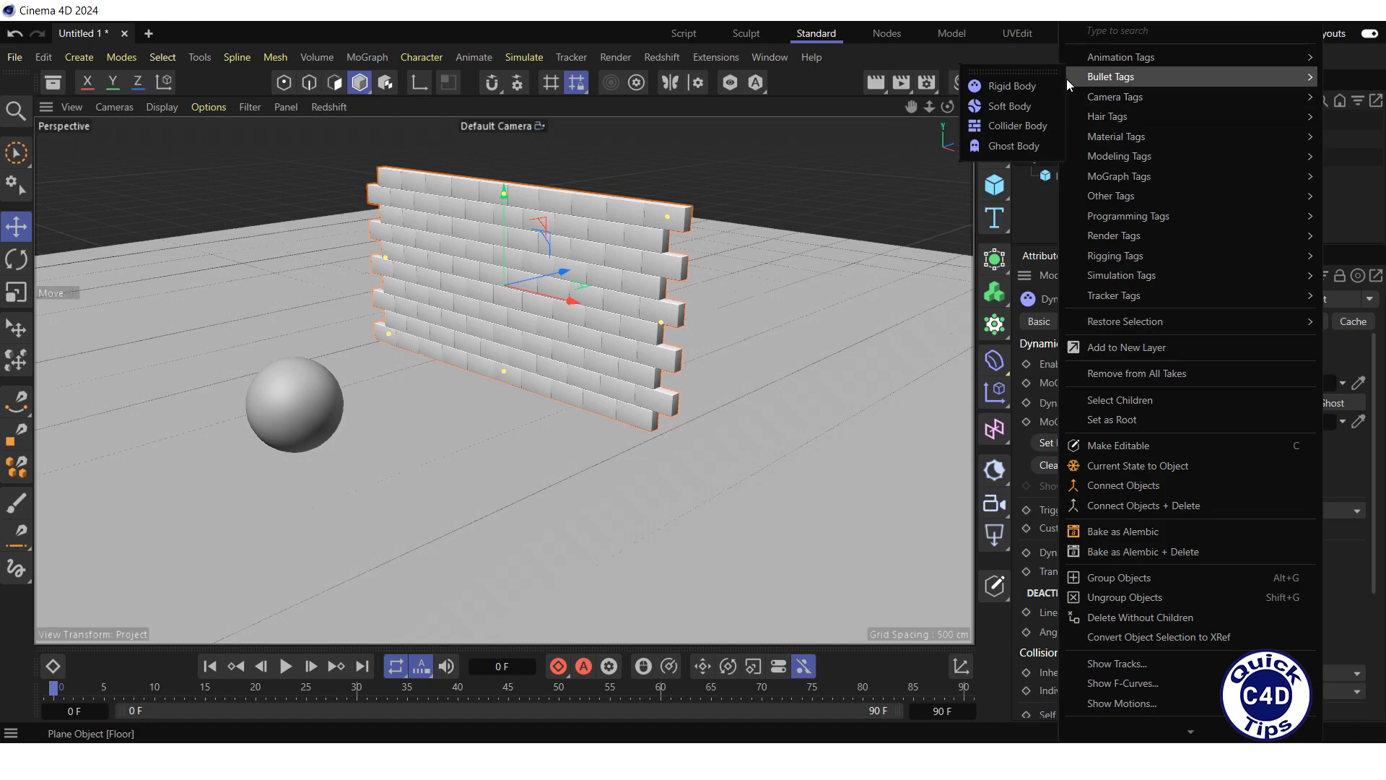
click(1007, 126)
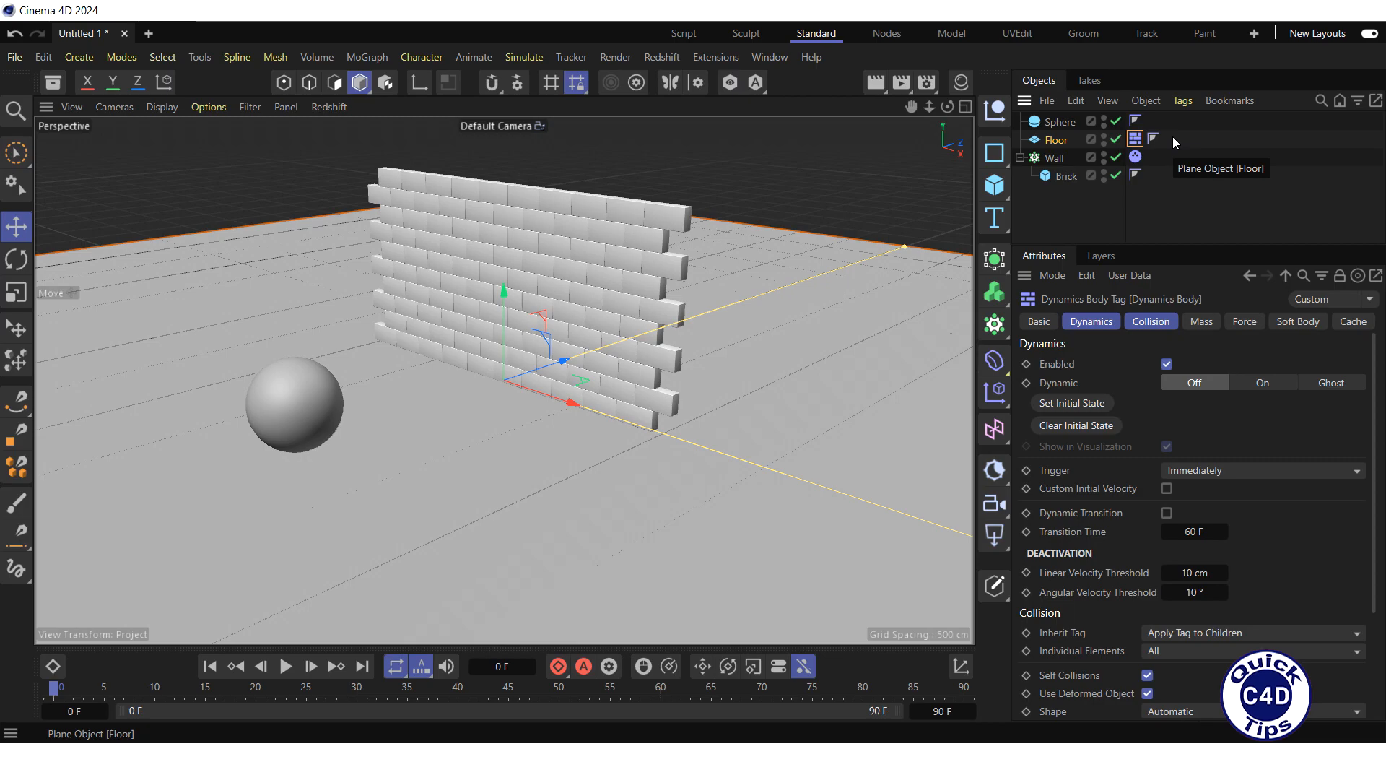
Step: Apply a Bullet Rigid Body tag to the Sphere
right_click(1063, 124)
mouse_move(1105, 96)
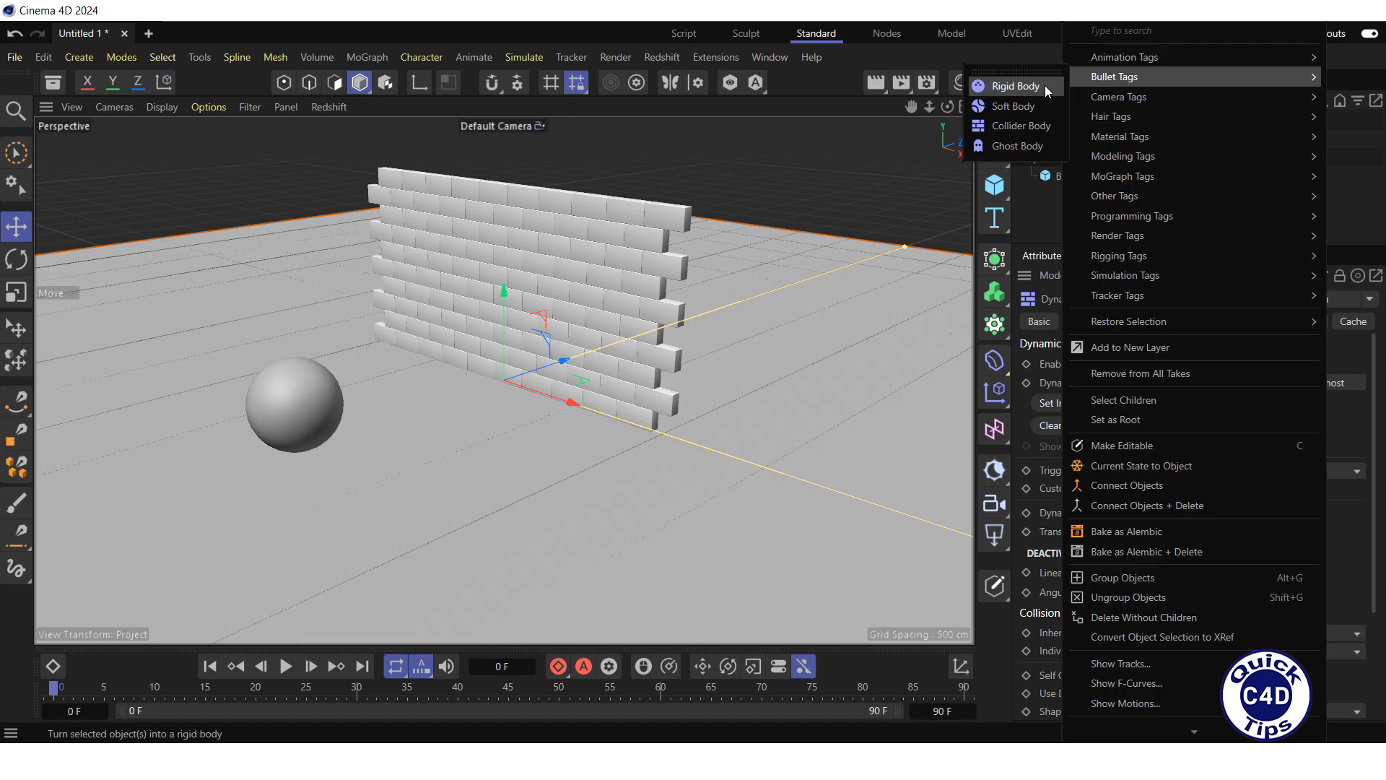
click(1002, 87)
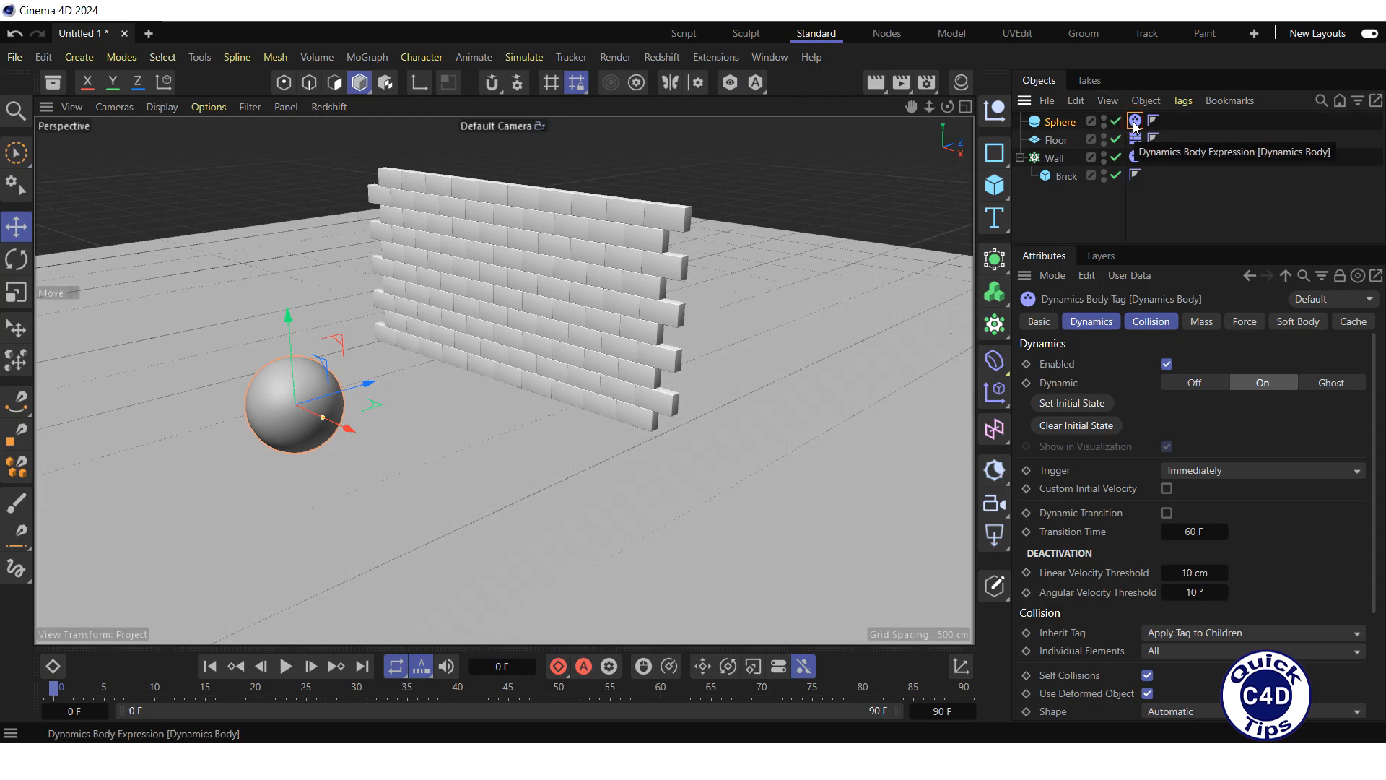
Step: Enable Custom Initial Velocity on the Sphere's dynamics tag and set its initial linear velocity along Z to 2000 cm
click(1094, 323)
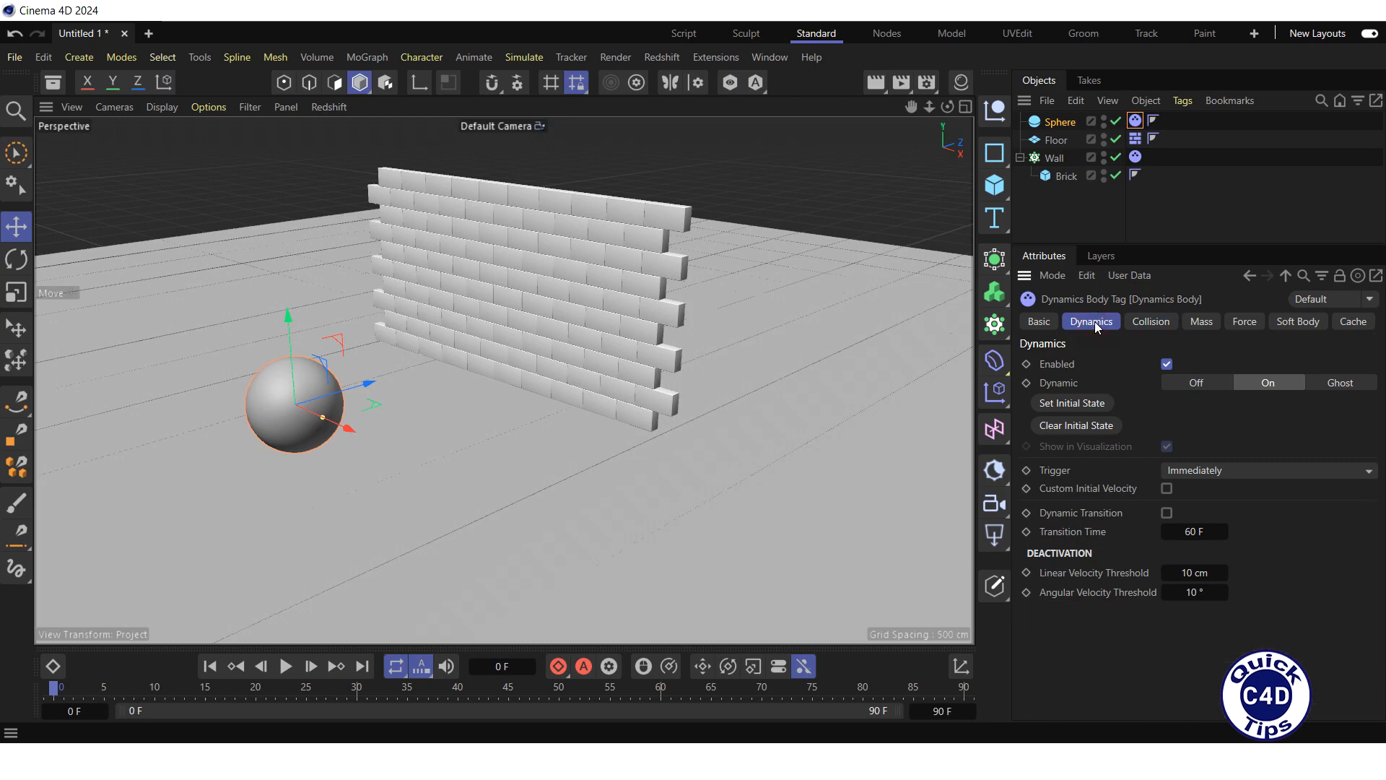
click(1167, 488)
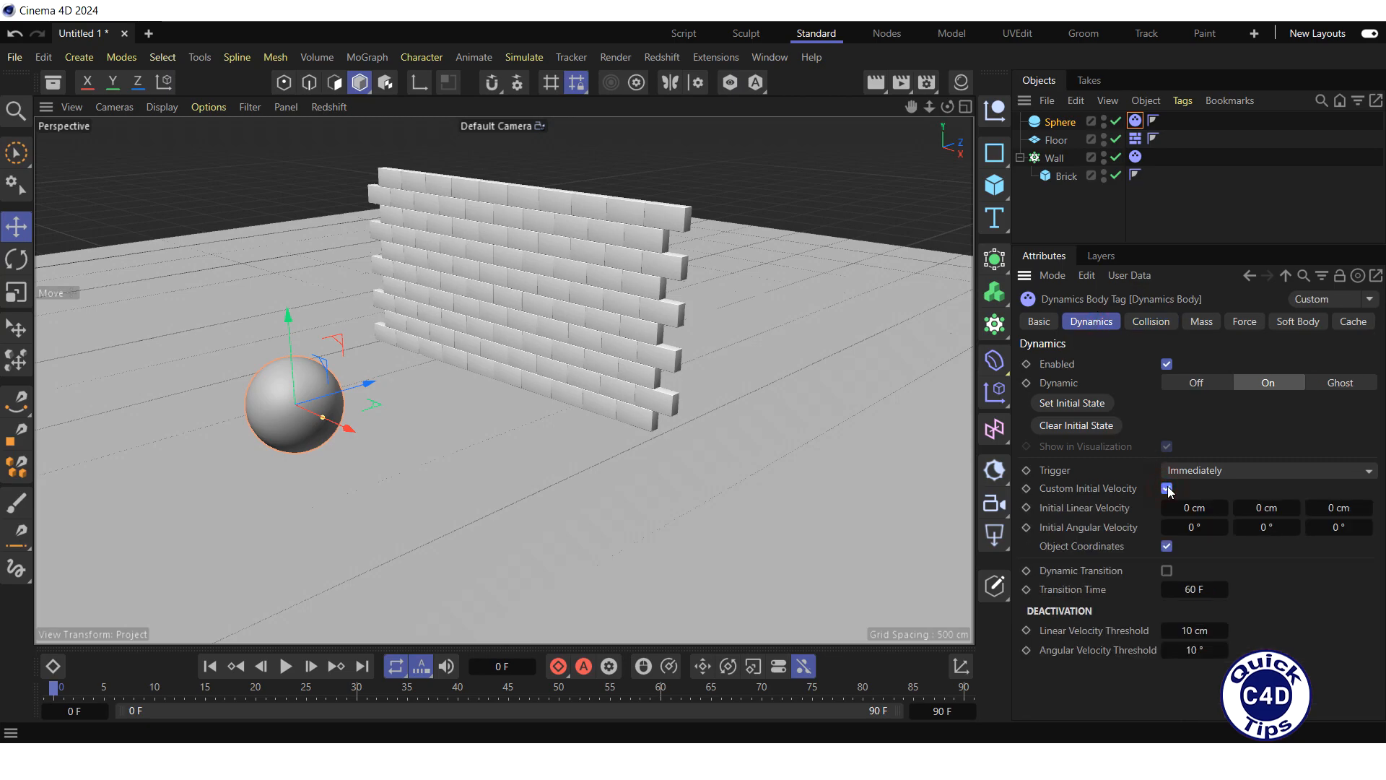
click(1321, 508)
text(2000)
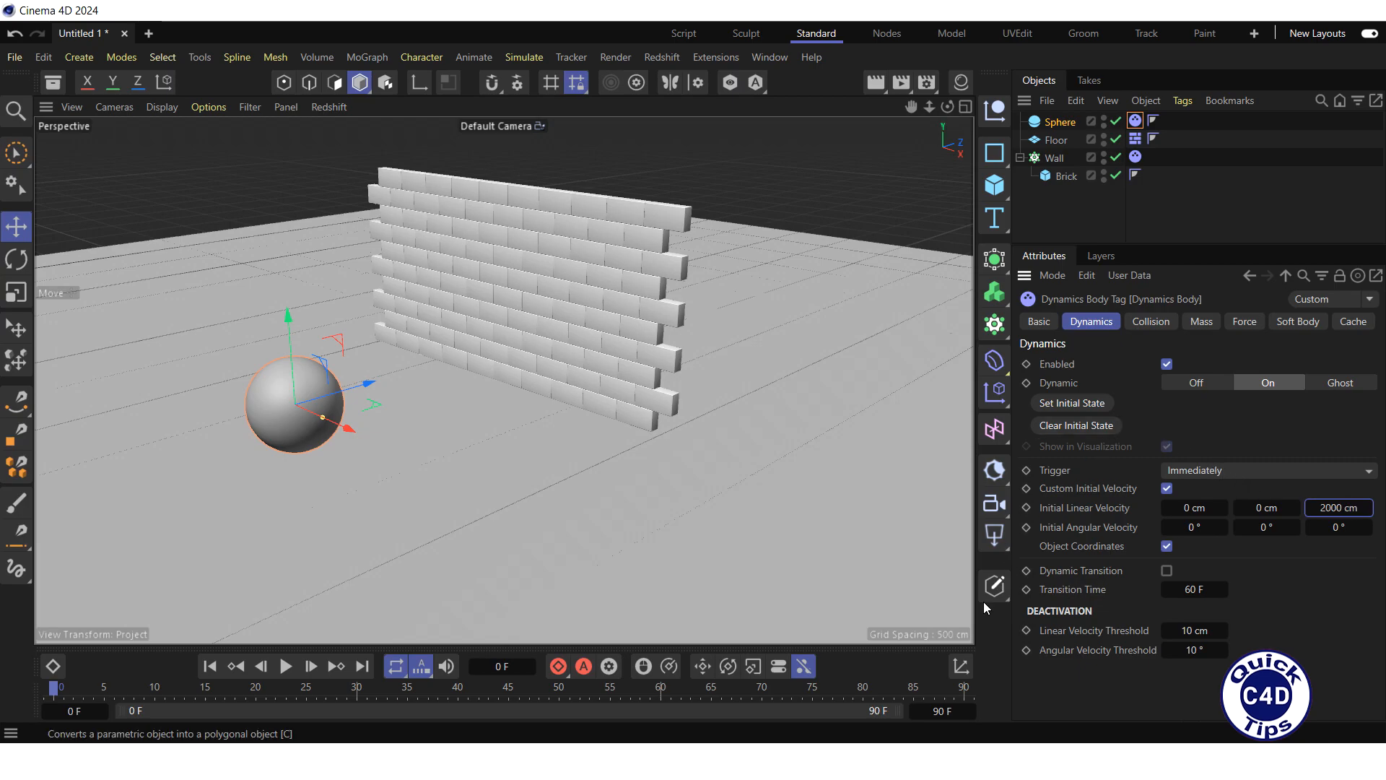
Step: Extend the animation's end time to 120 frames
click(939, 712)
text(120)
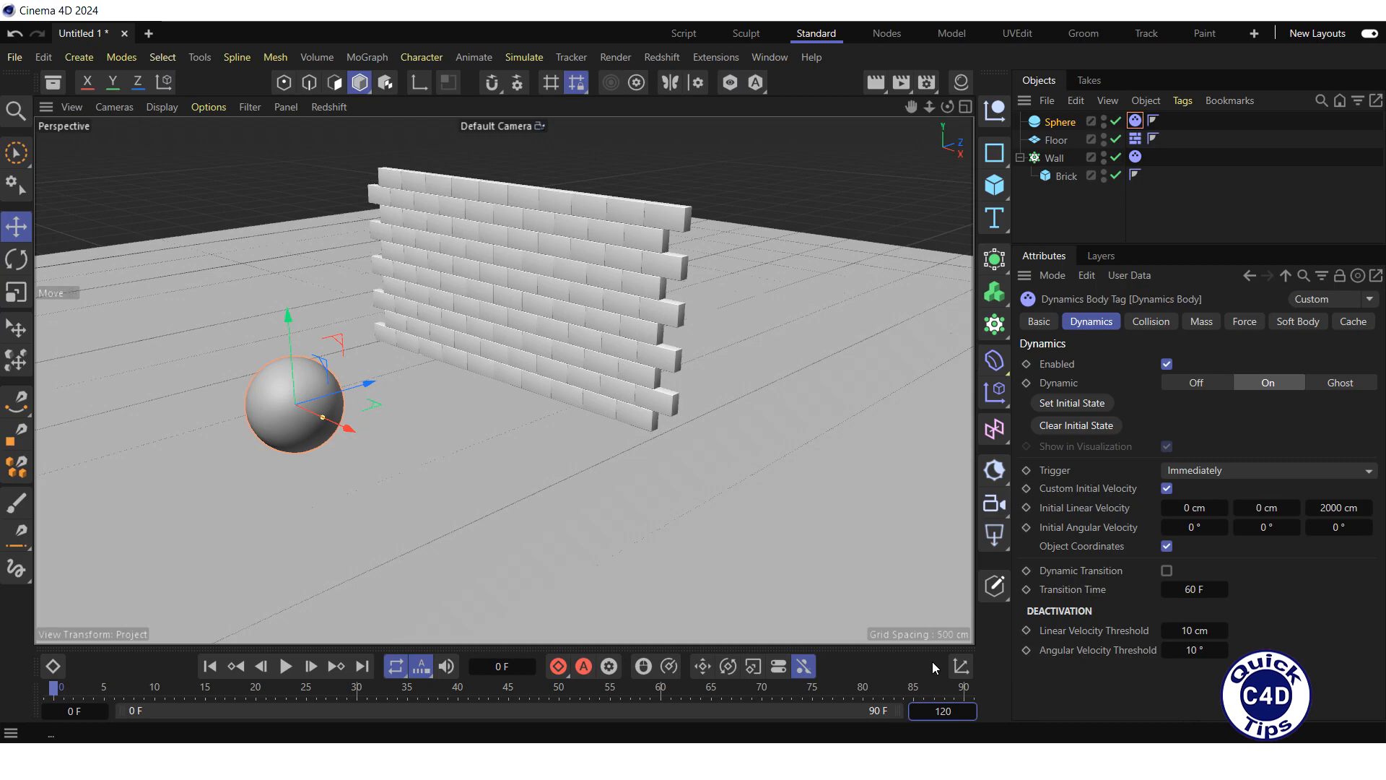
key(Return)
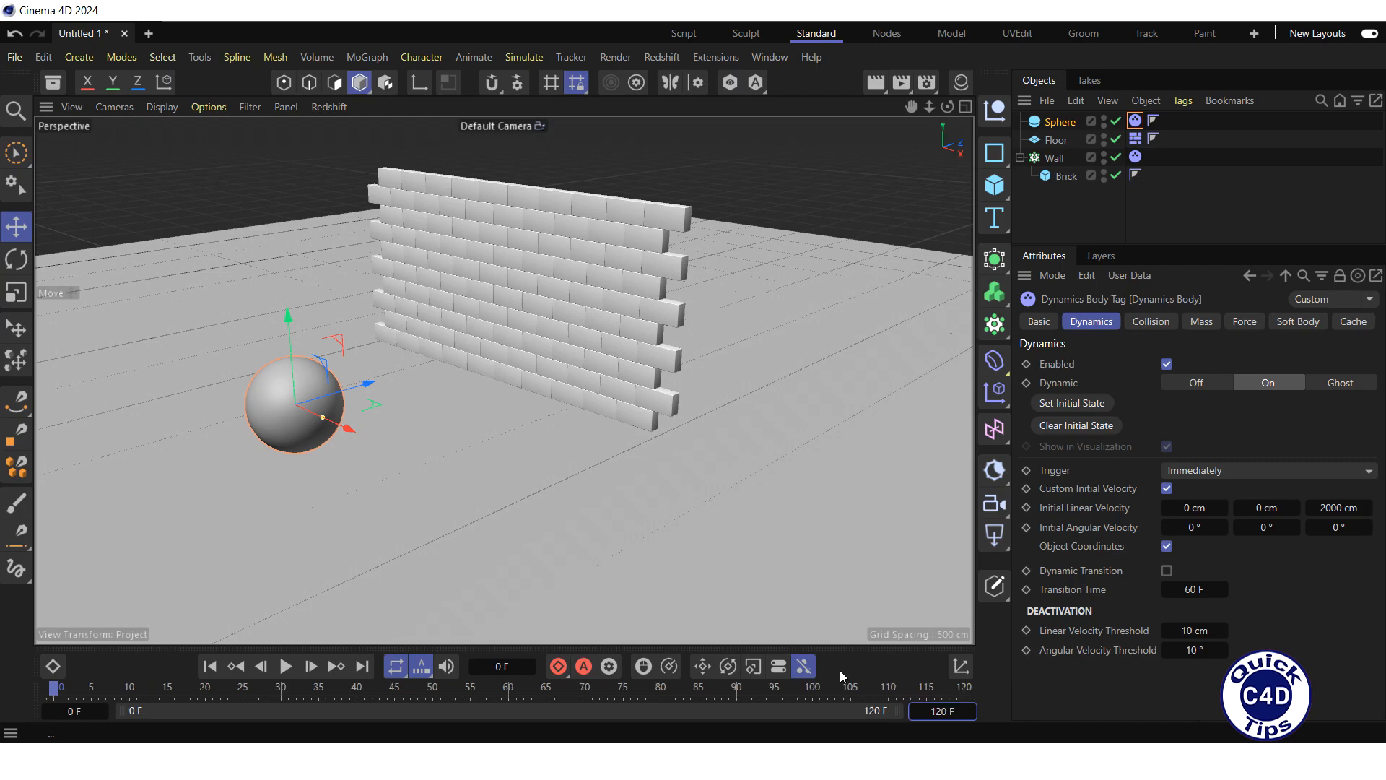
Step: Play the simulation to check how the sphere hits the wall, stop it and rewind to the first frame
click(286, 667)
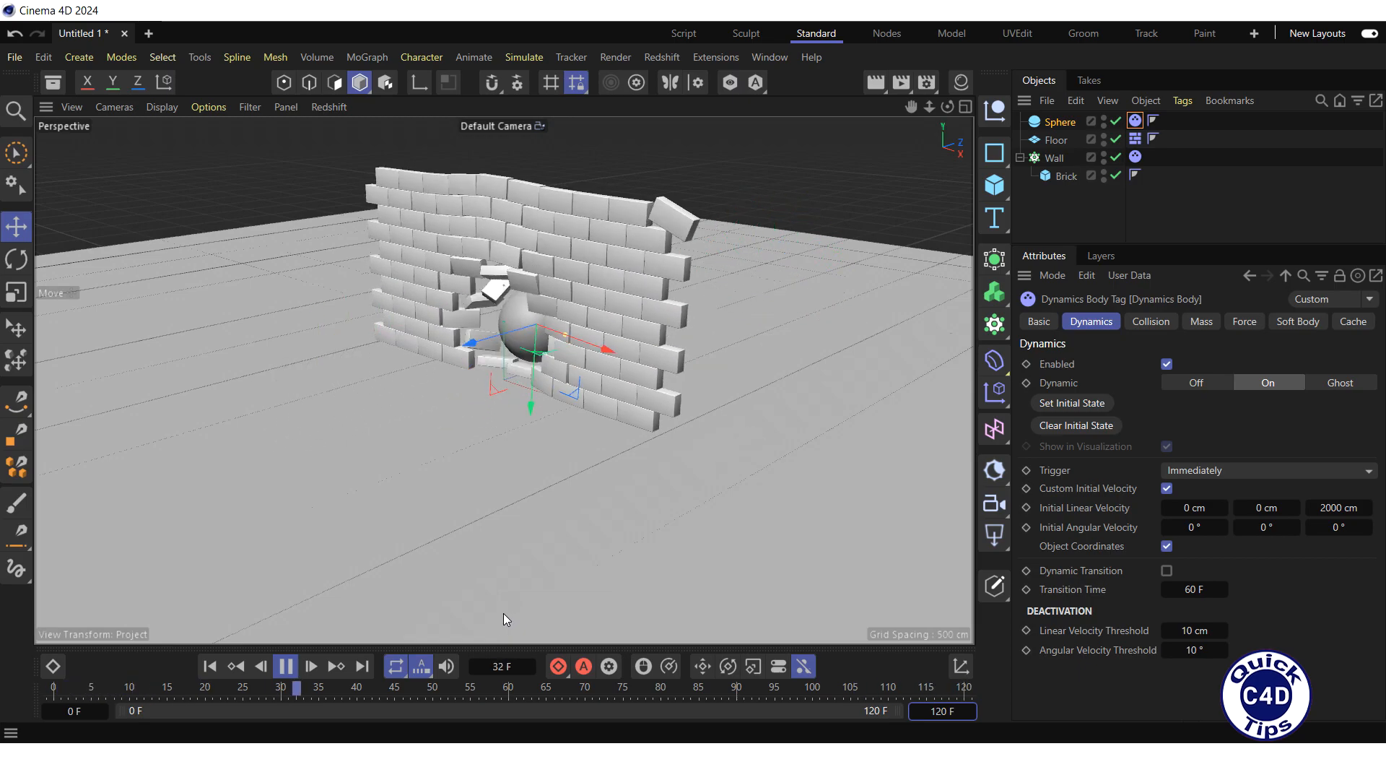
click(287, 666)
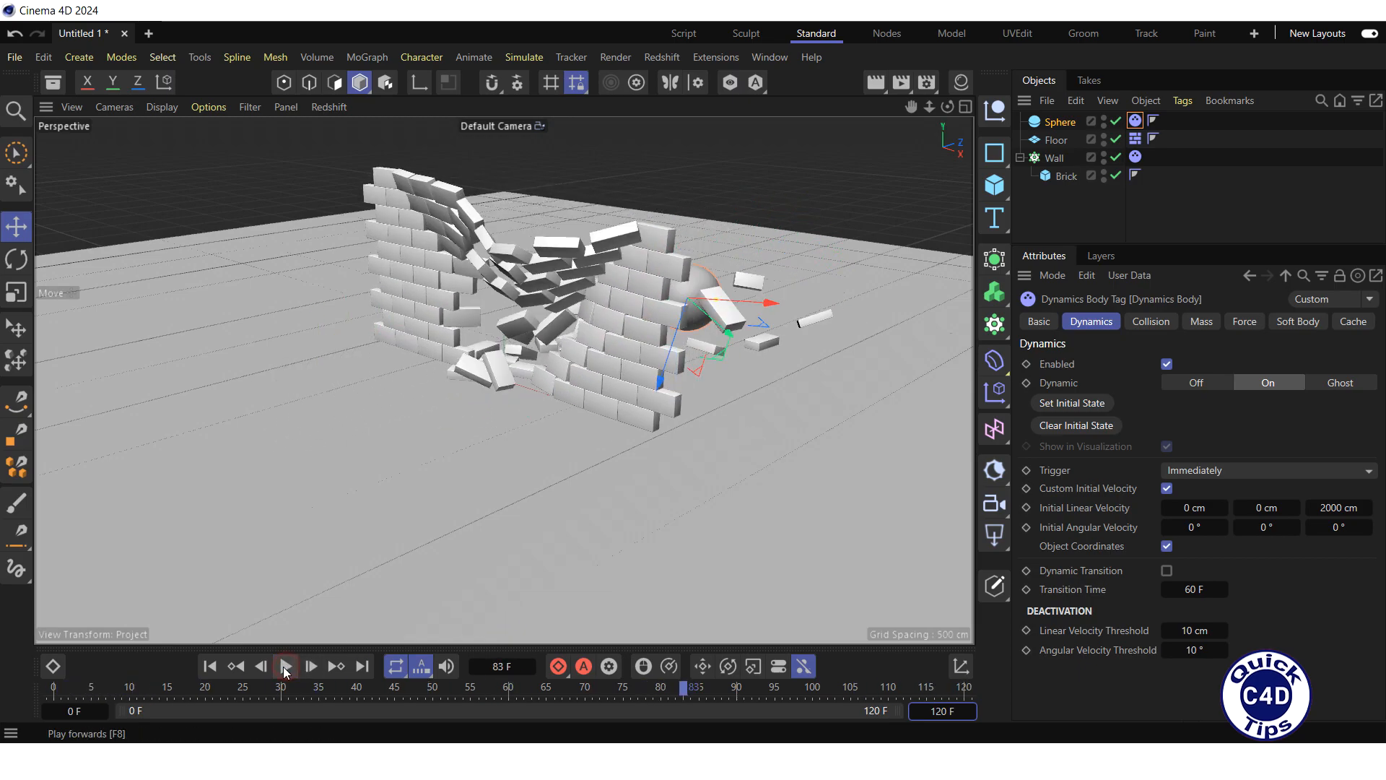
click(209, 666)
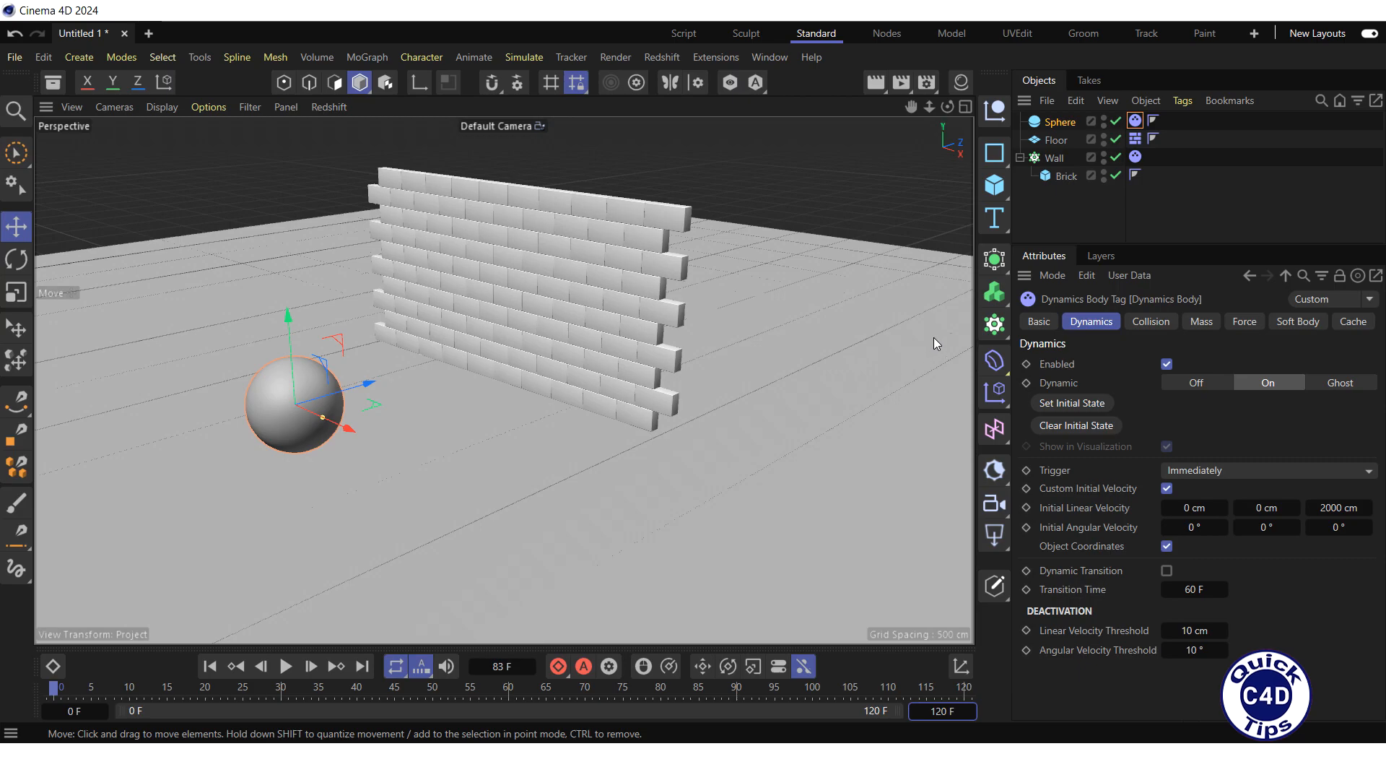
Step: Brush-select the bricks in the lower middle of the Wall with the MoGraph Selection tool at radius 10
click(1054, 158)
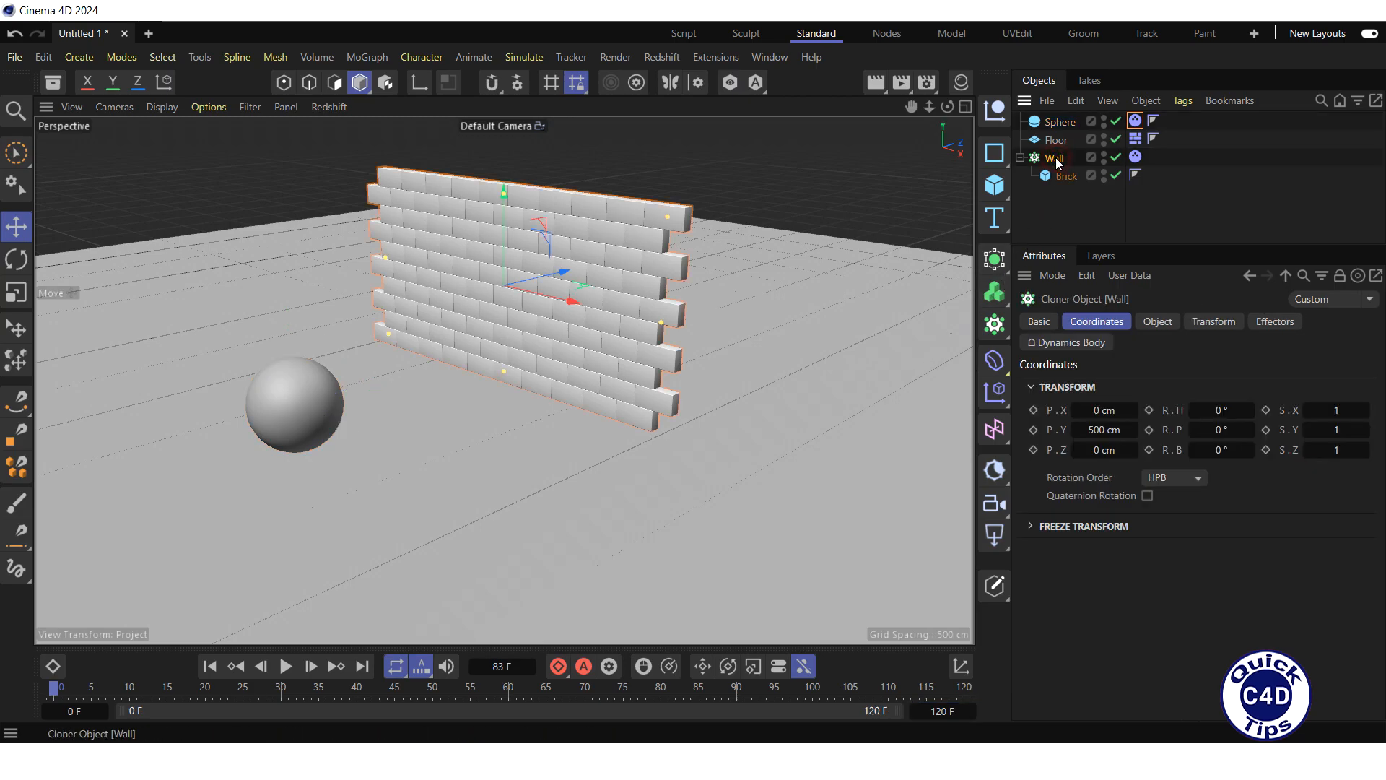
click(1136, 157)
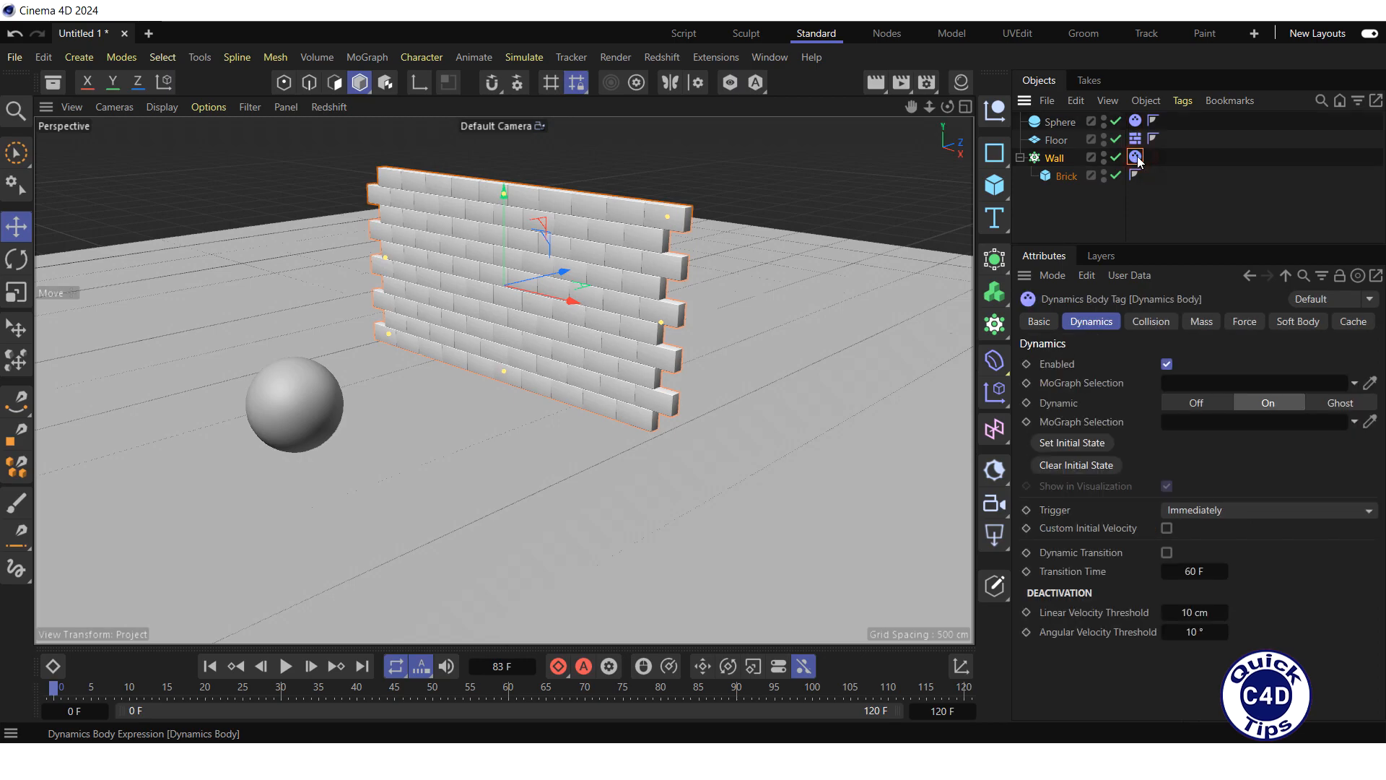
click(369, 56)
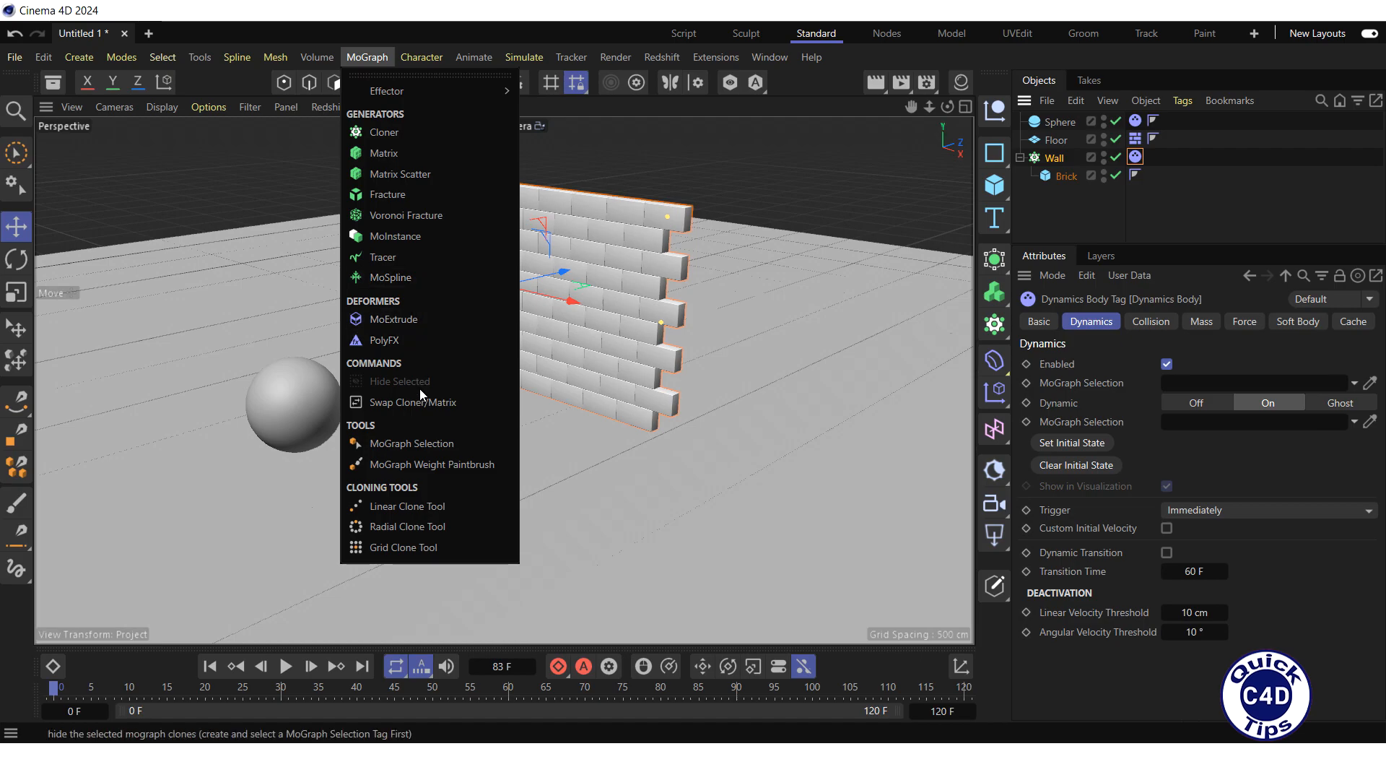
click(413, 442)
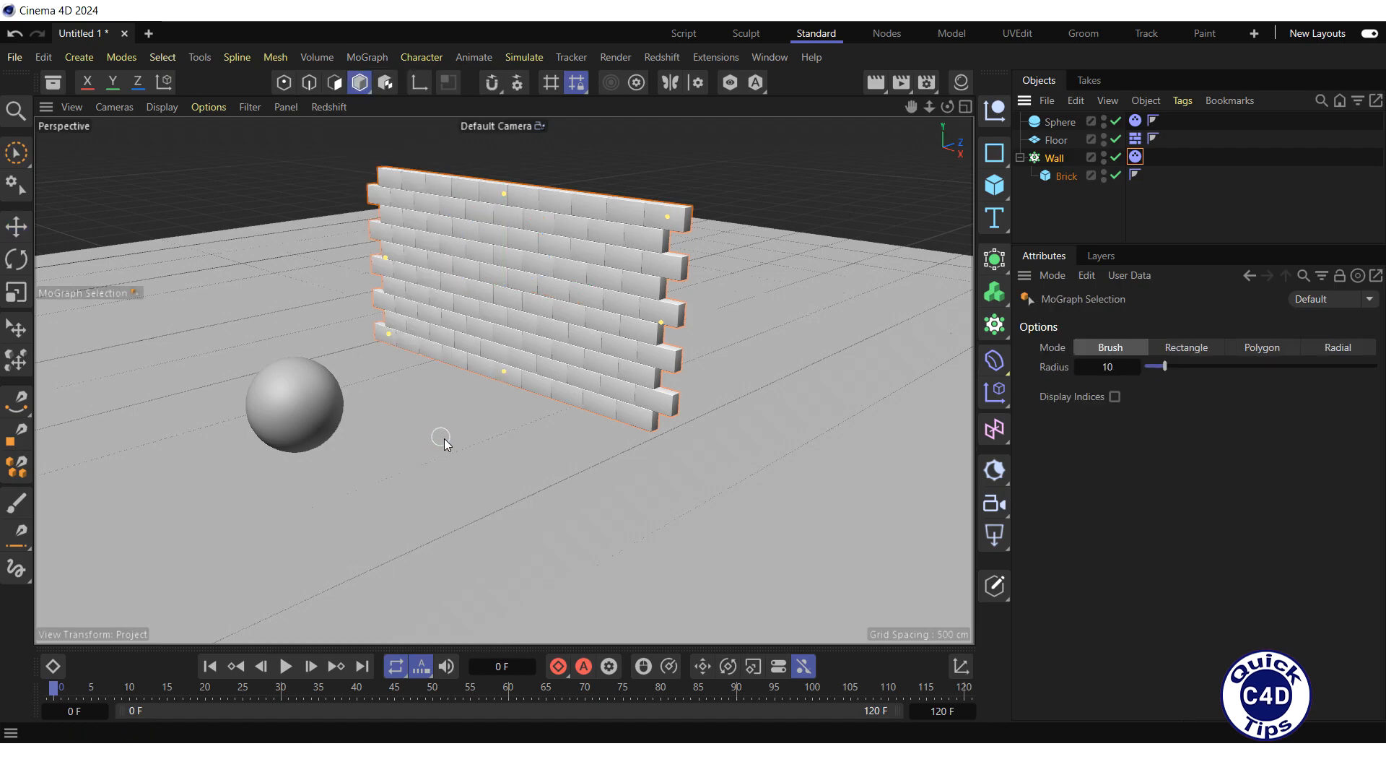
mouse_move(458, 365)
mouse_down()
mouse_move(464, 313)
mouse_move(520, 277)
mouse_move(557, 339)
mouse_move(563, 394)
mouse_move(510, 302)
mouse_move(475, 348)
mouse_up()
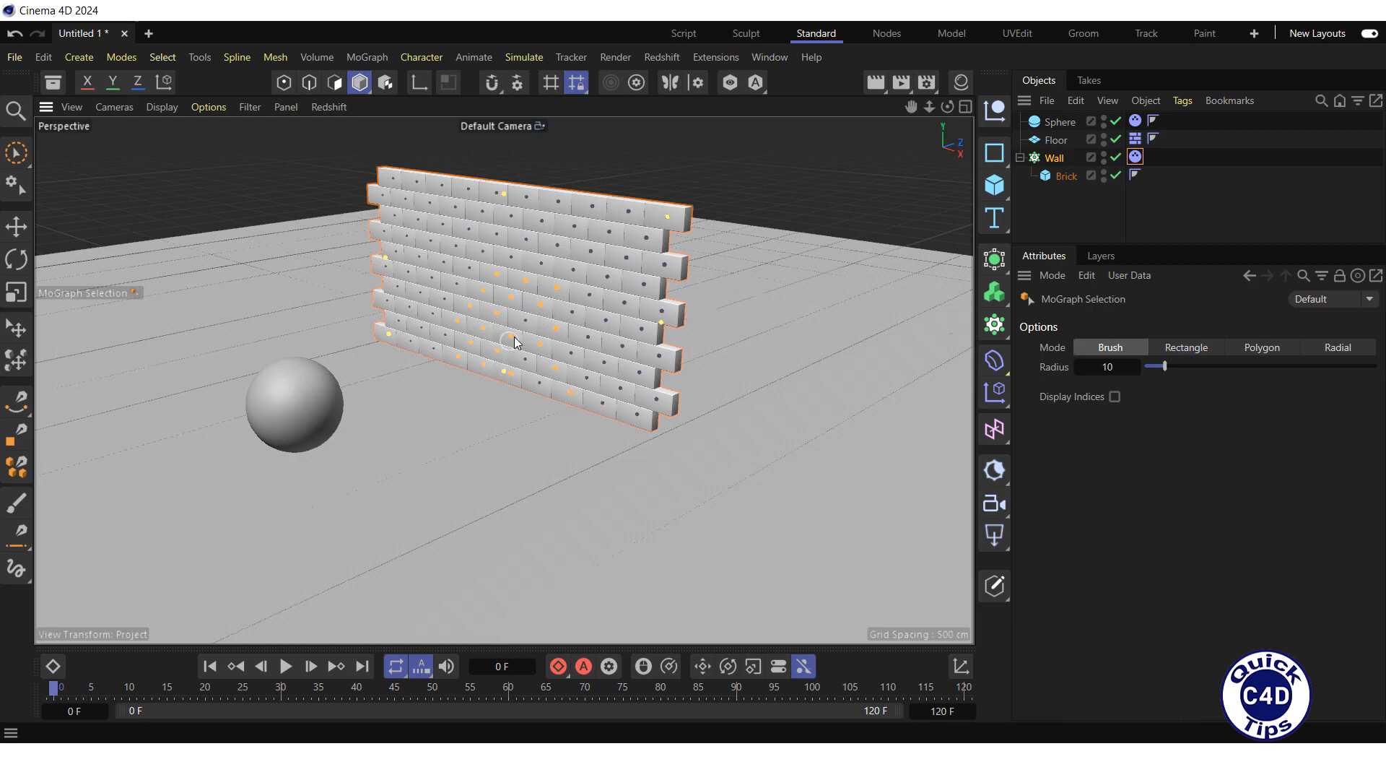
mouse_move(473, 288)
mouse_down()
mouse_move(511, 263)
mouse_move(530, 361)
mouse_up()
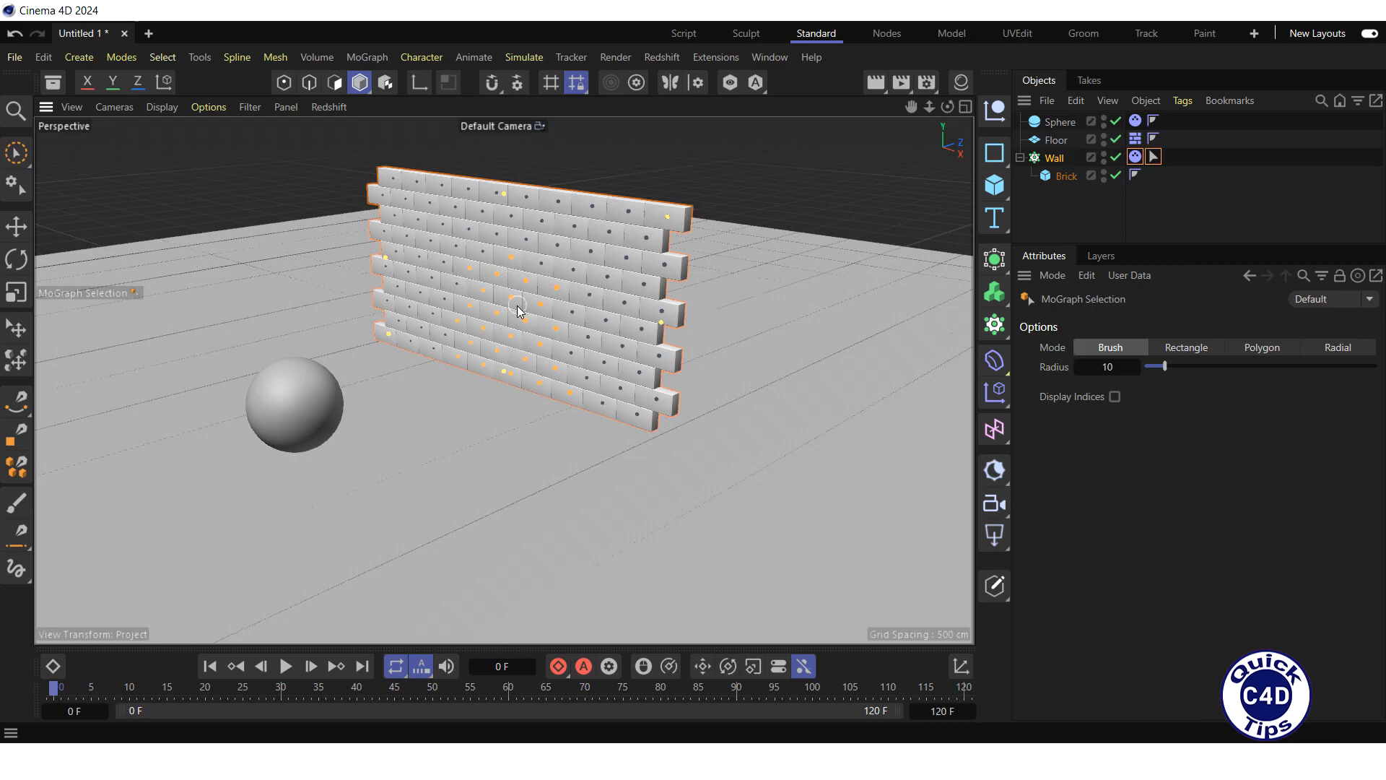
Step: Assign the Wall's MoGraph Selection tag as the selection that limits the Dynamic setting of its Dynamics Body tag
click(1136, 157)
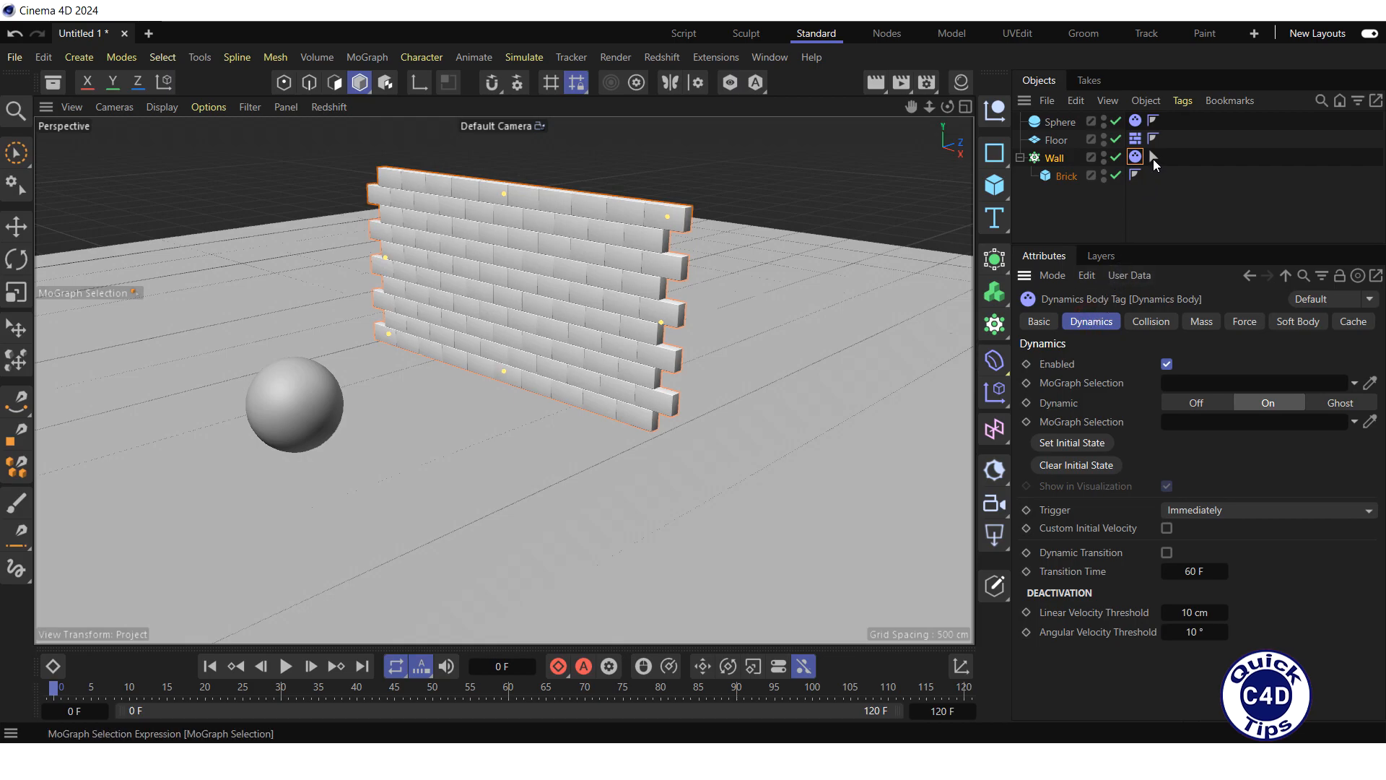
drag(1154, 155, 1151, 174)
drag(1180, 363, 1195, 425)
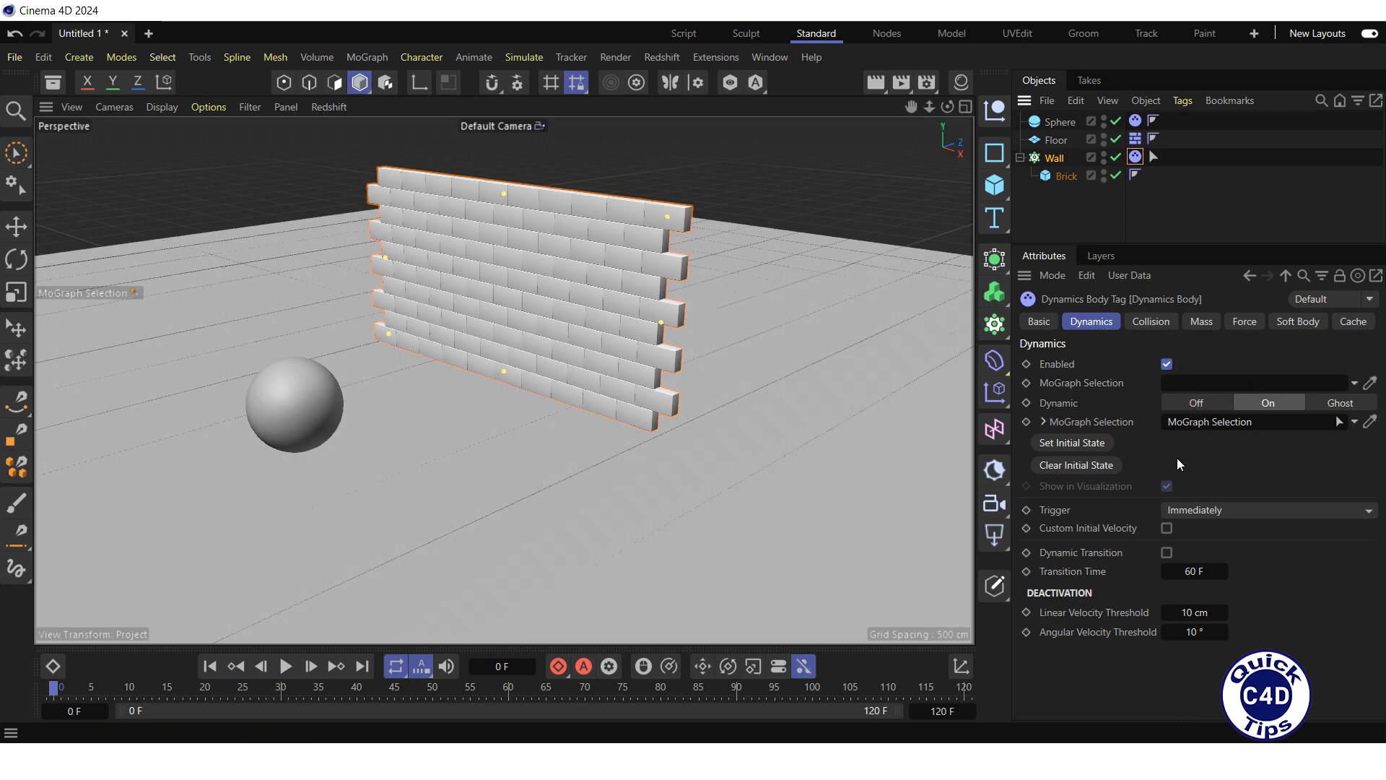
Step: Play the simulation with only the selected bricks dynamic, stop it and return to frame 0
key(F8)
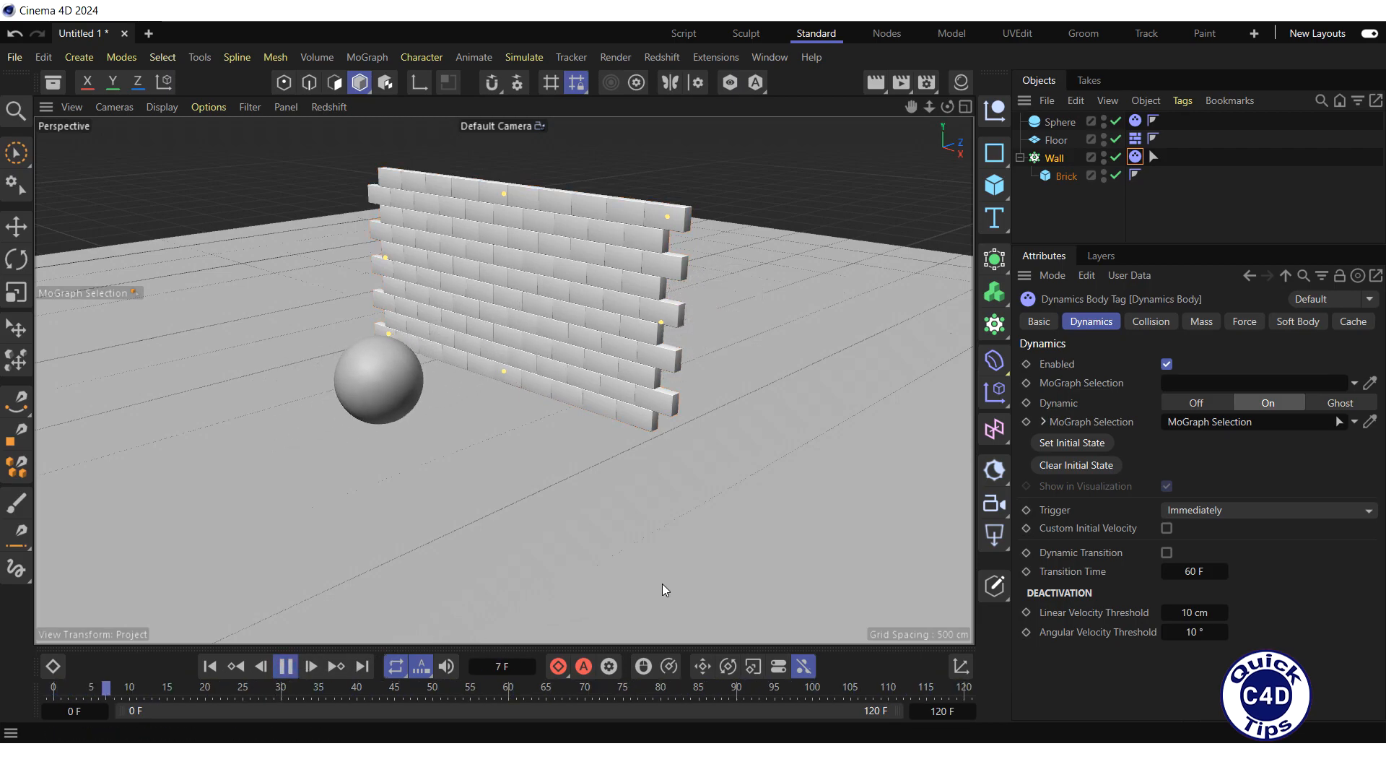
click(285, 665)
click(209, 666)
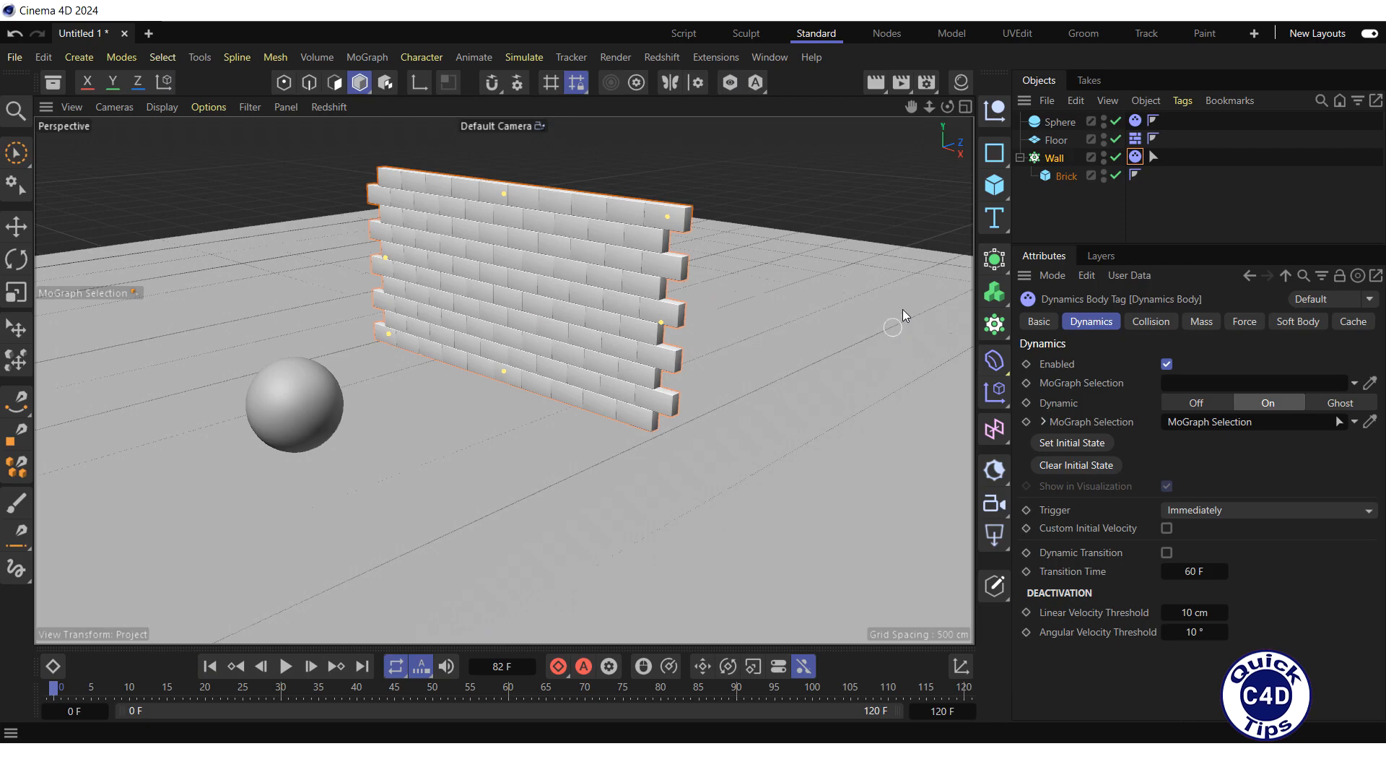
Step: Create a classic standard material coloured red with H 360°, S 100% and V 100%, and apply it to the Wall
click(964, 85)
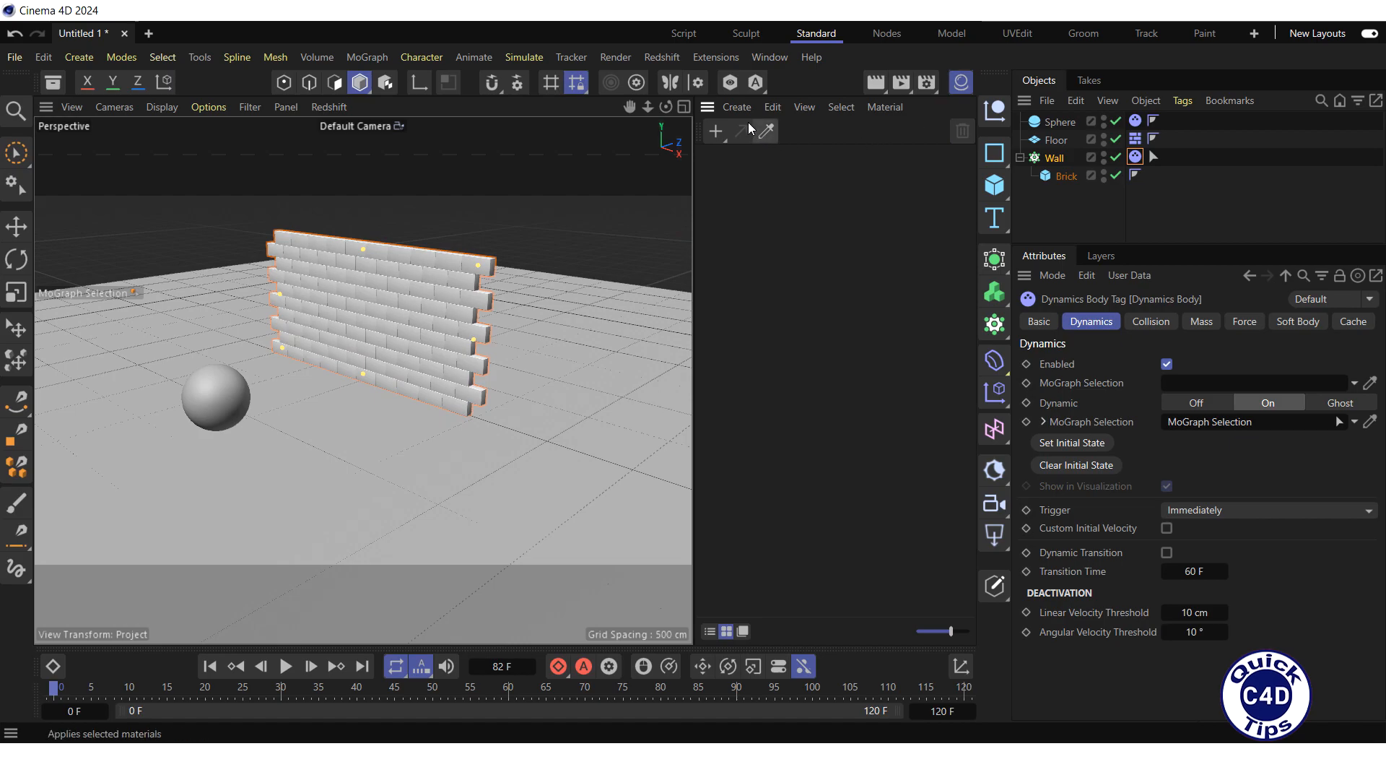
click(737, 106)
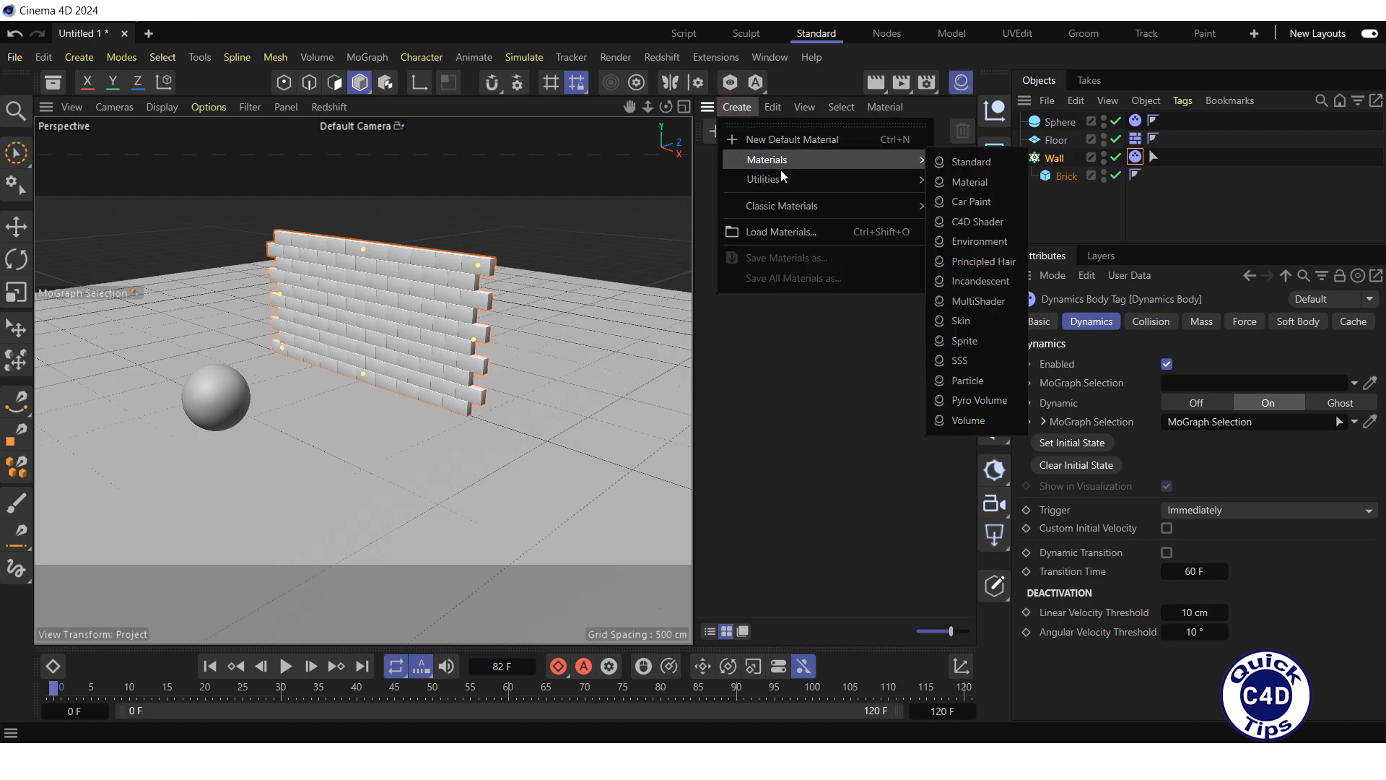
mouse_move(792, 208)
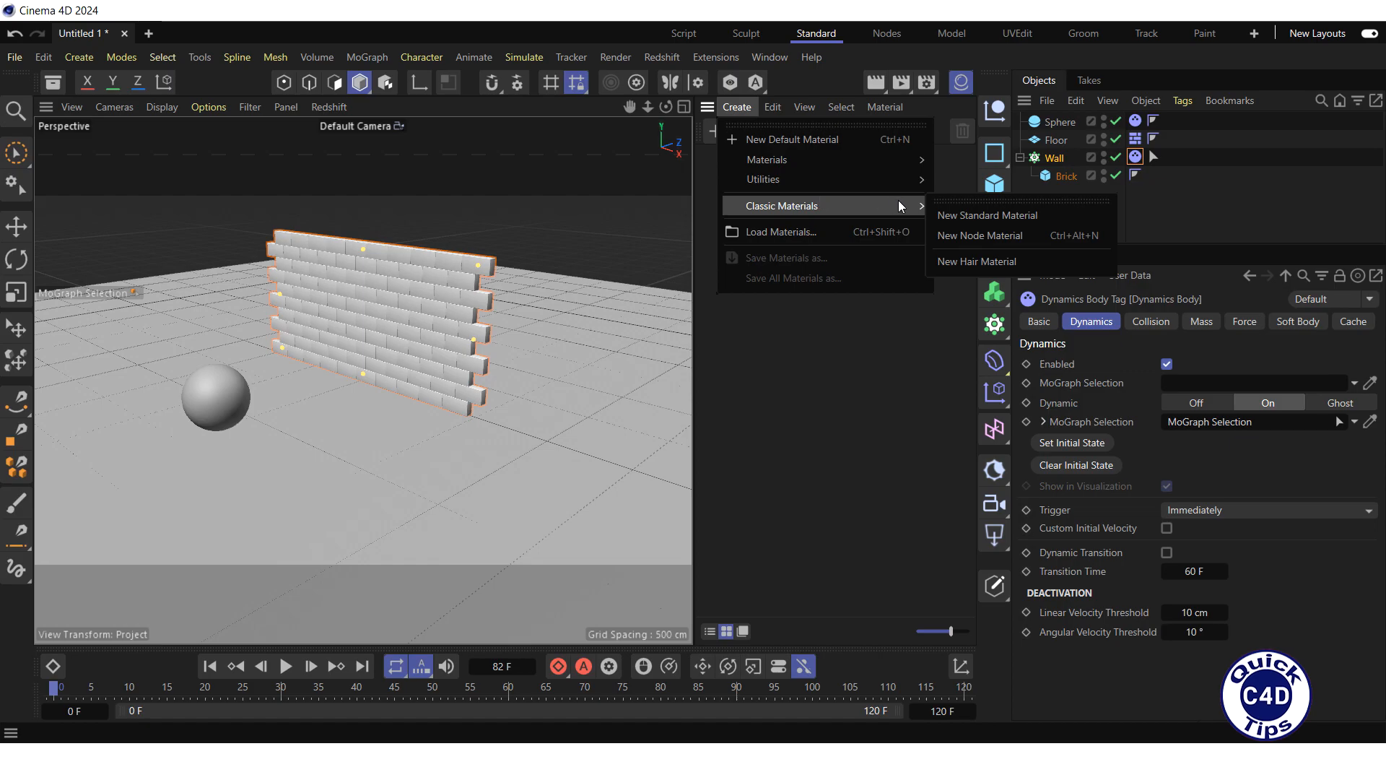
click(995, 216)
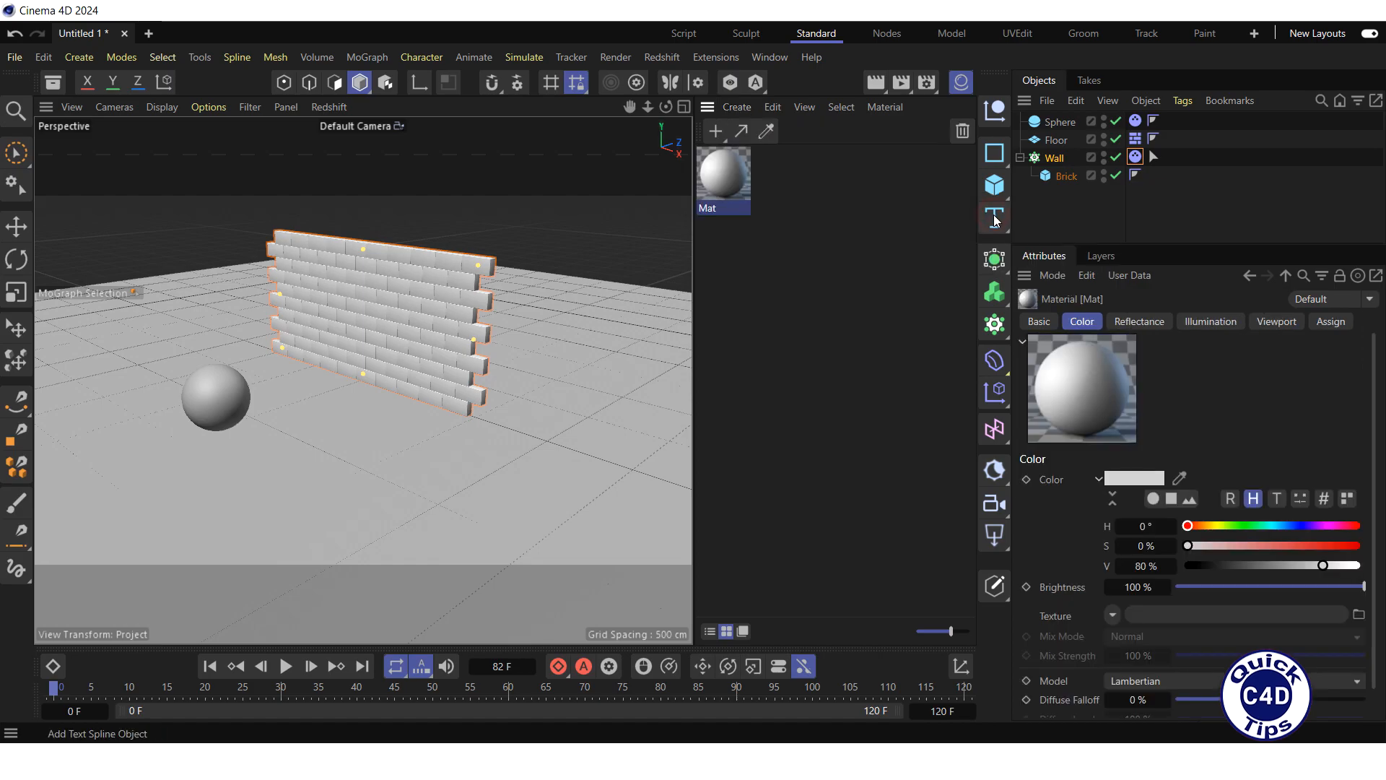
drag(1188, 526, 1328, 526)
drag(1190, 545, 1377, 572)
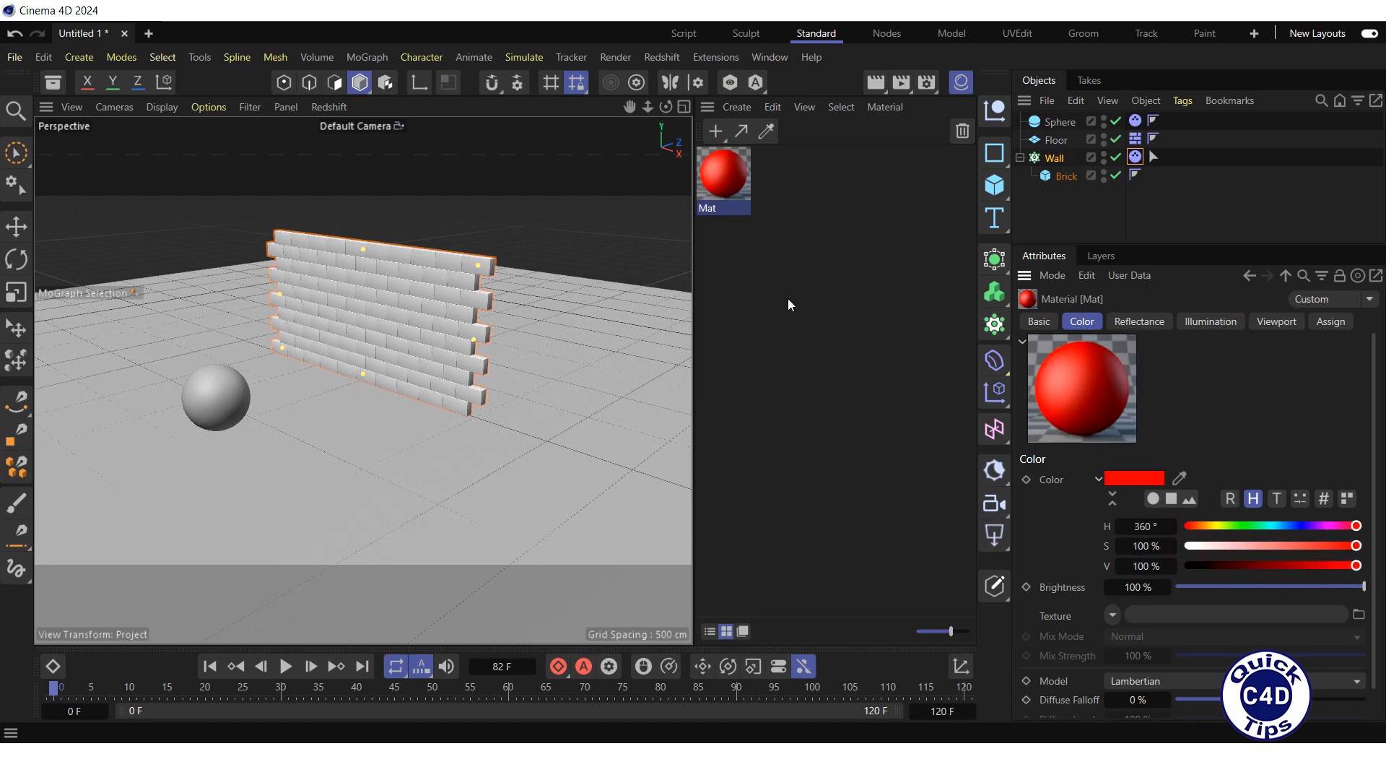
drag(725, 182, 1053, 160)
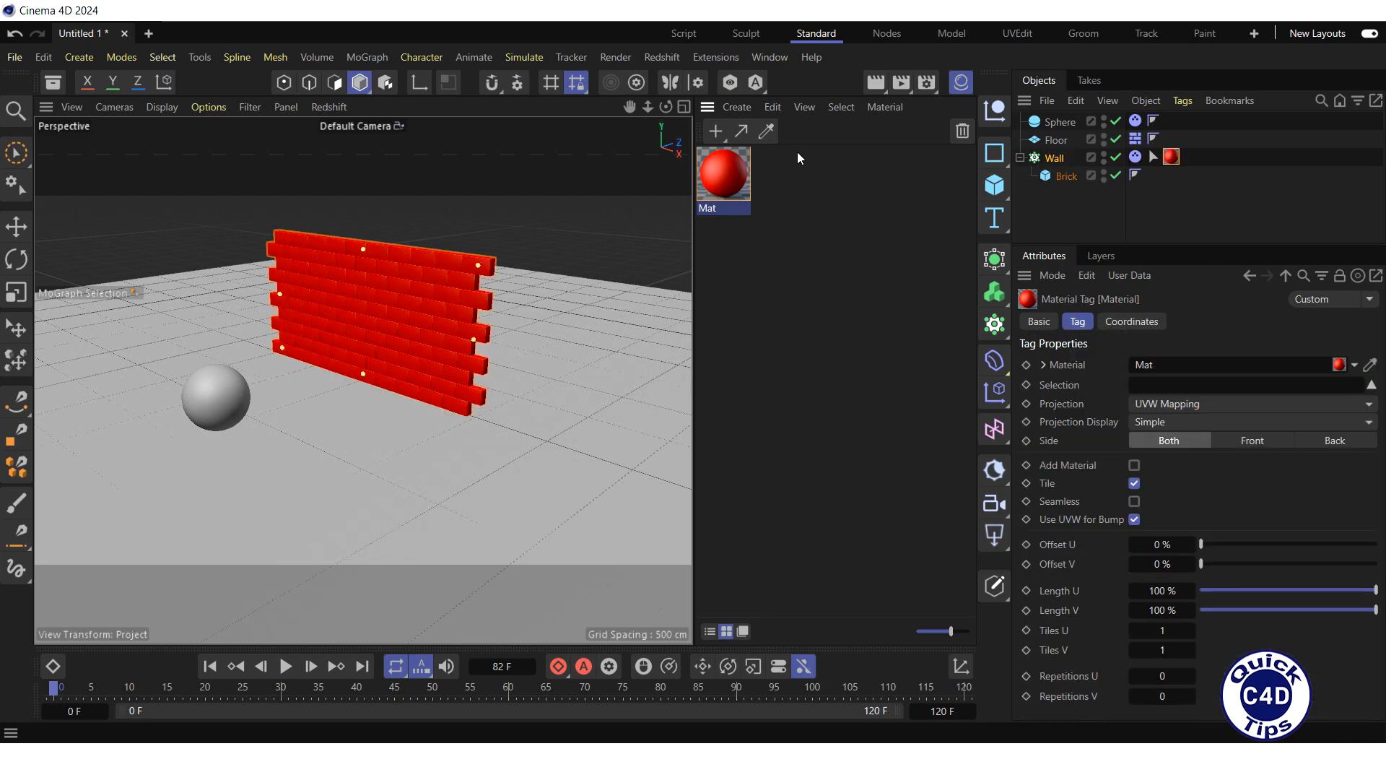
Step: Create a second classic standard material coloured white with V 100%, and apply it to the Floor
click(737, 107)
mouse_move(796, 208)
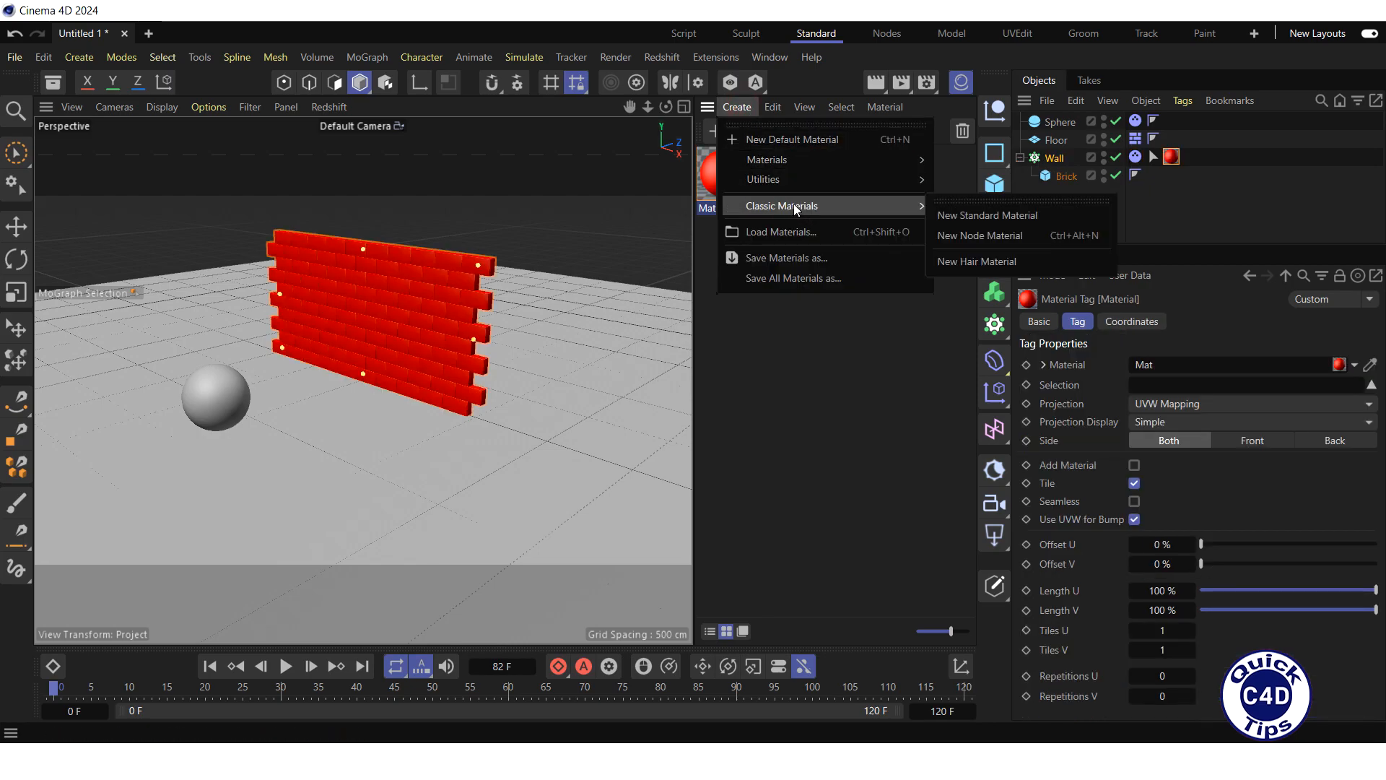
click(960, 215)
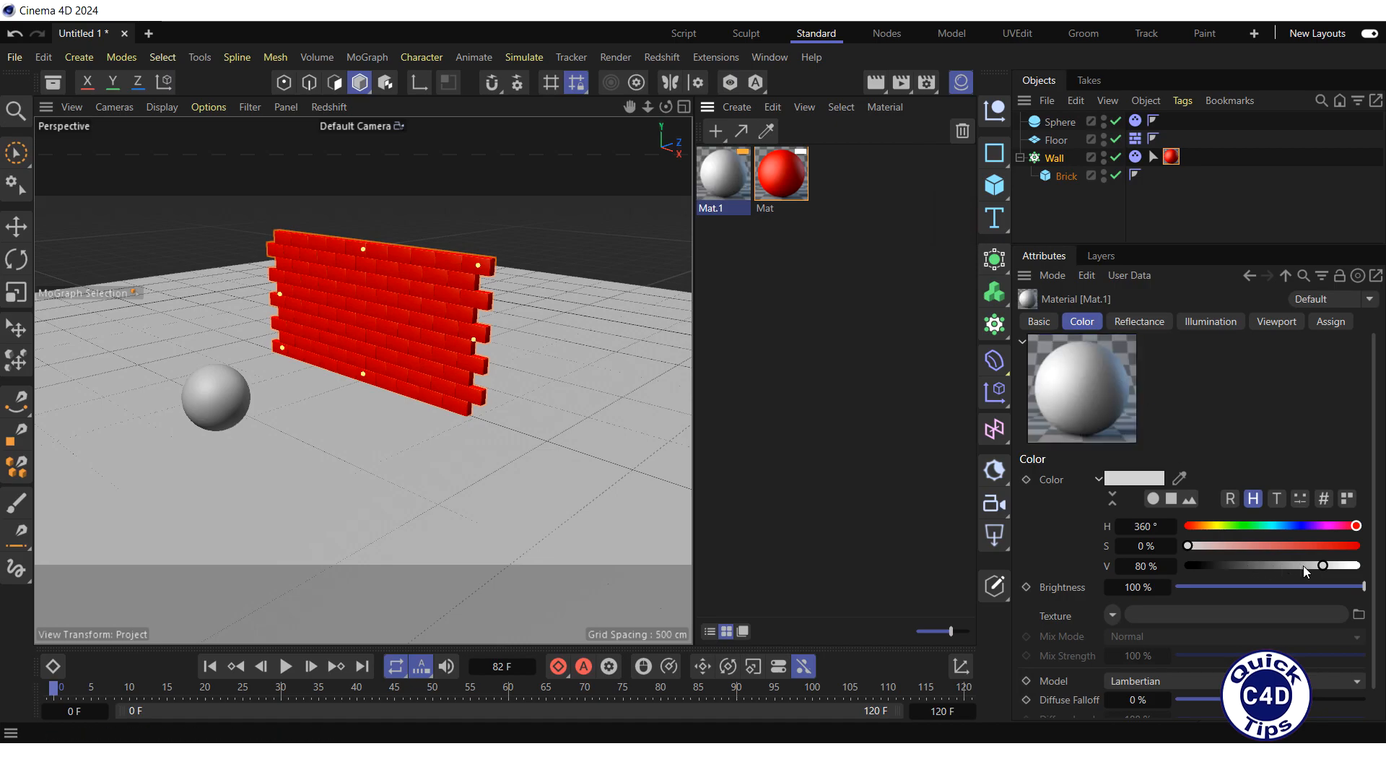
drag(1323, 566, 1360, 567)
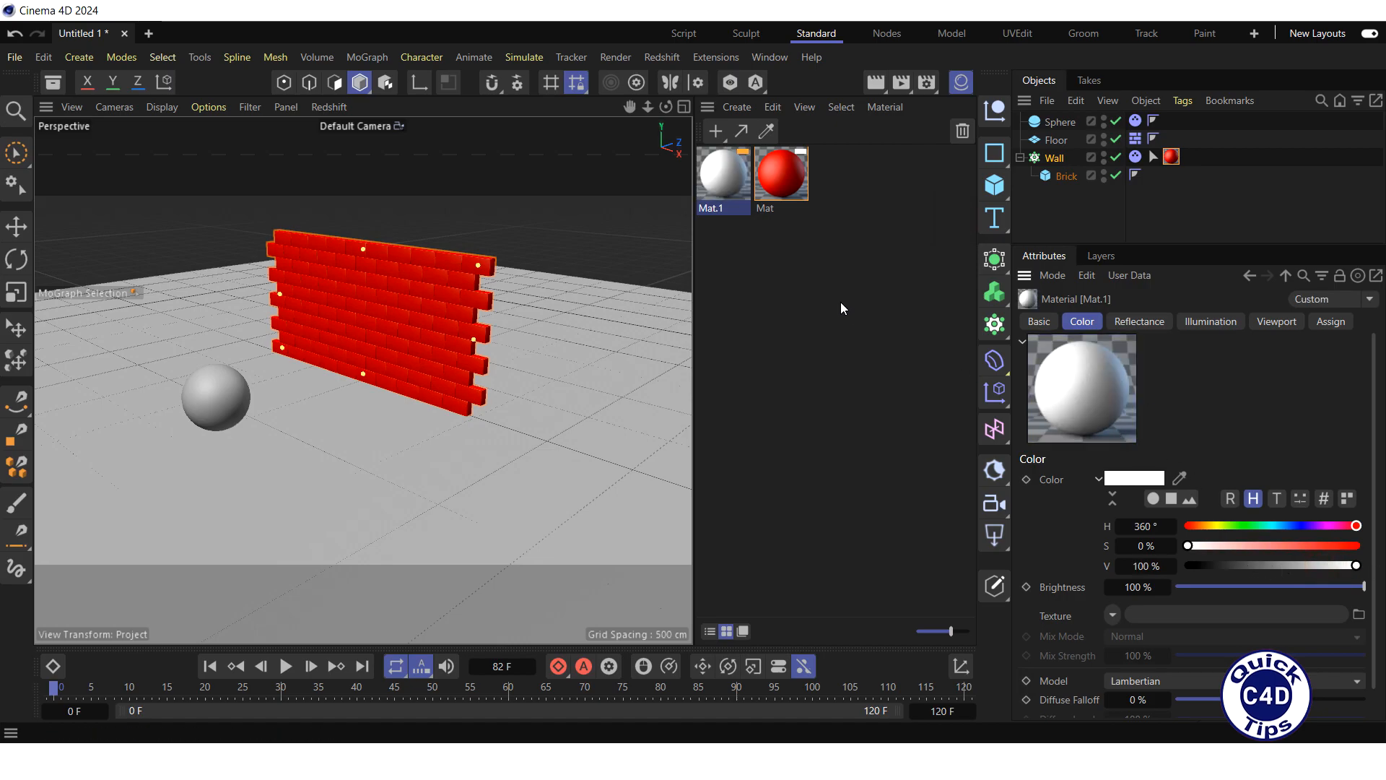
drag(724, 180, 842, 190)
drag(1055, 145, 1065, 143)
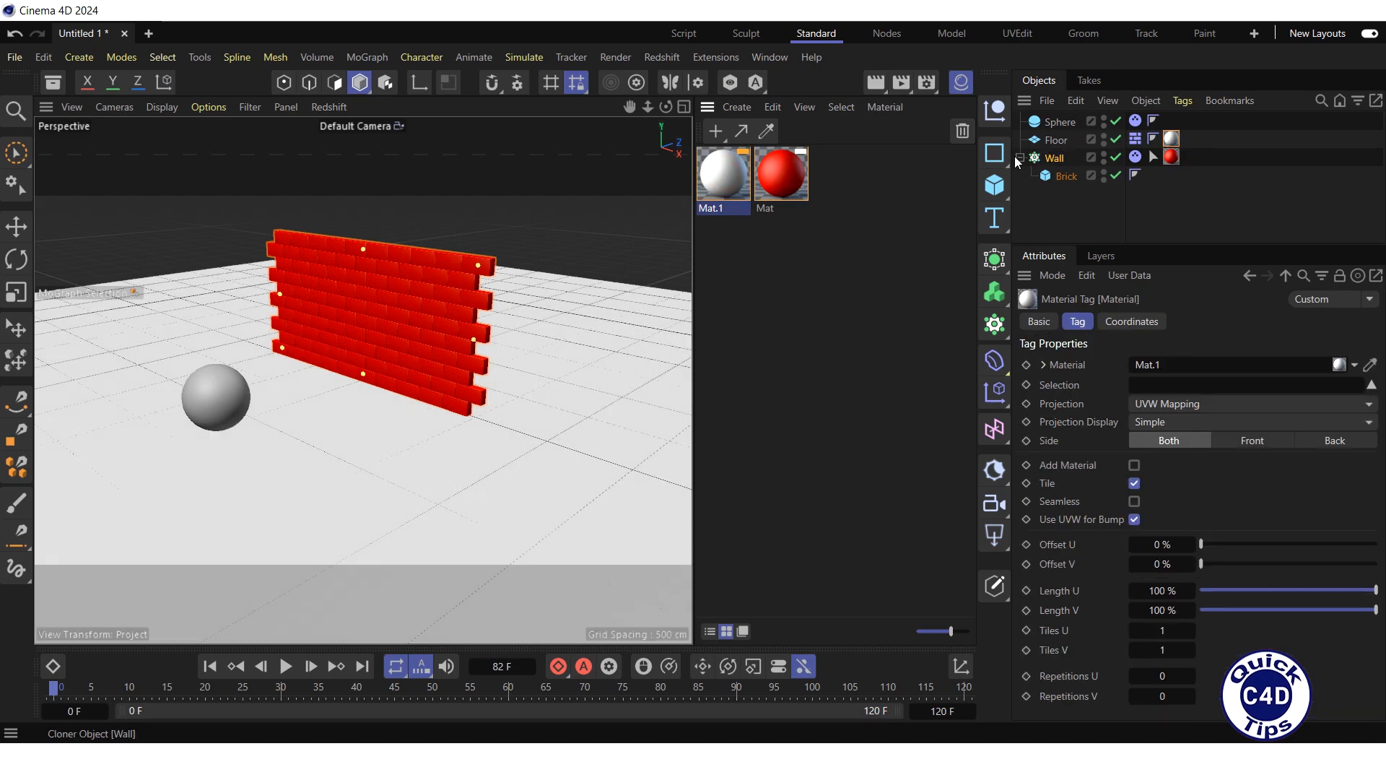
Step: Create a third classic standard material coloured black with V 0%, and apply it to the Sphere
click(737, 107)
mouse_move(859, 207)
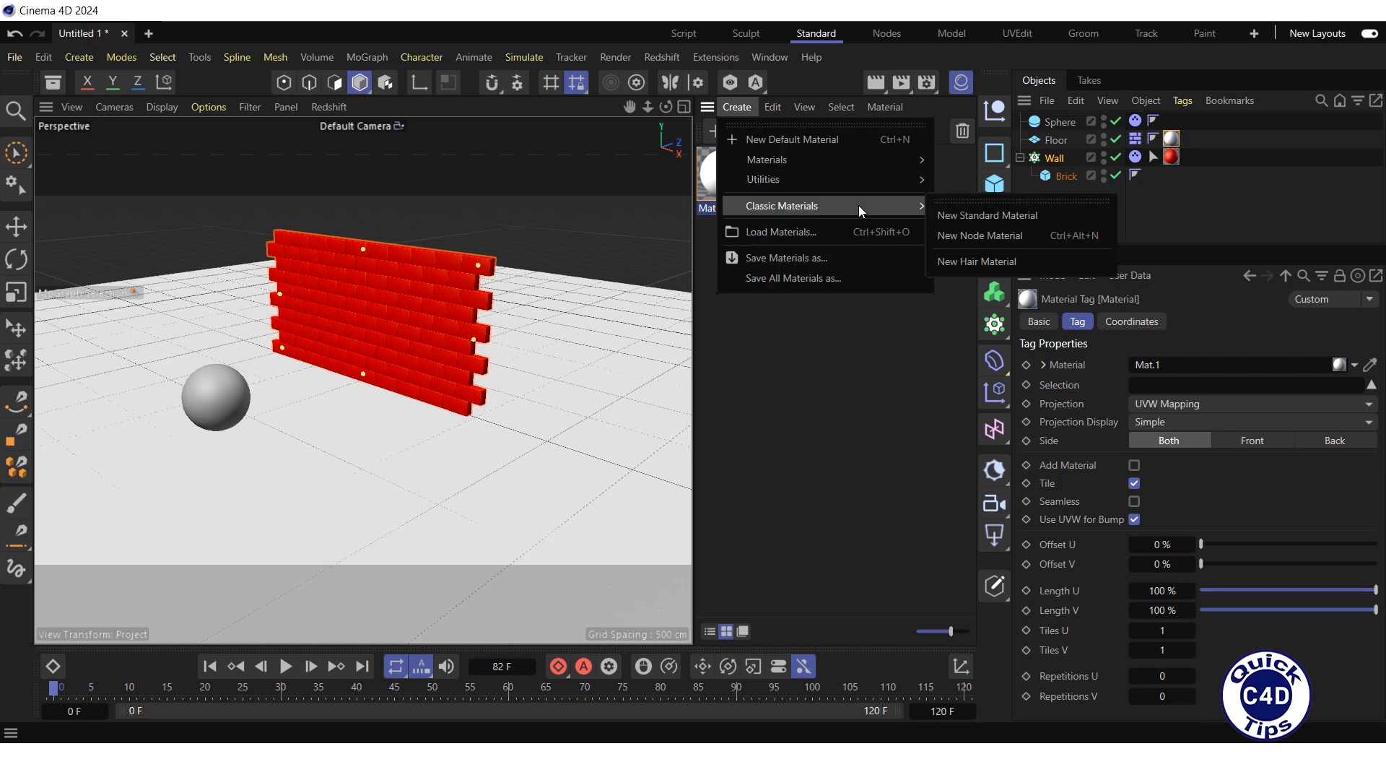
click(966, 216)
drag(1313, 560, 1182, 566)
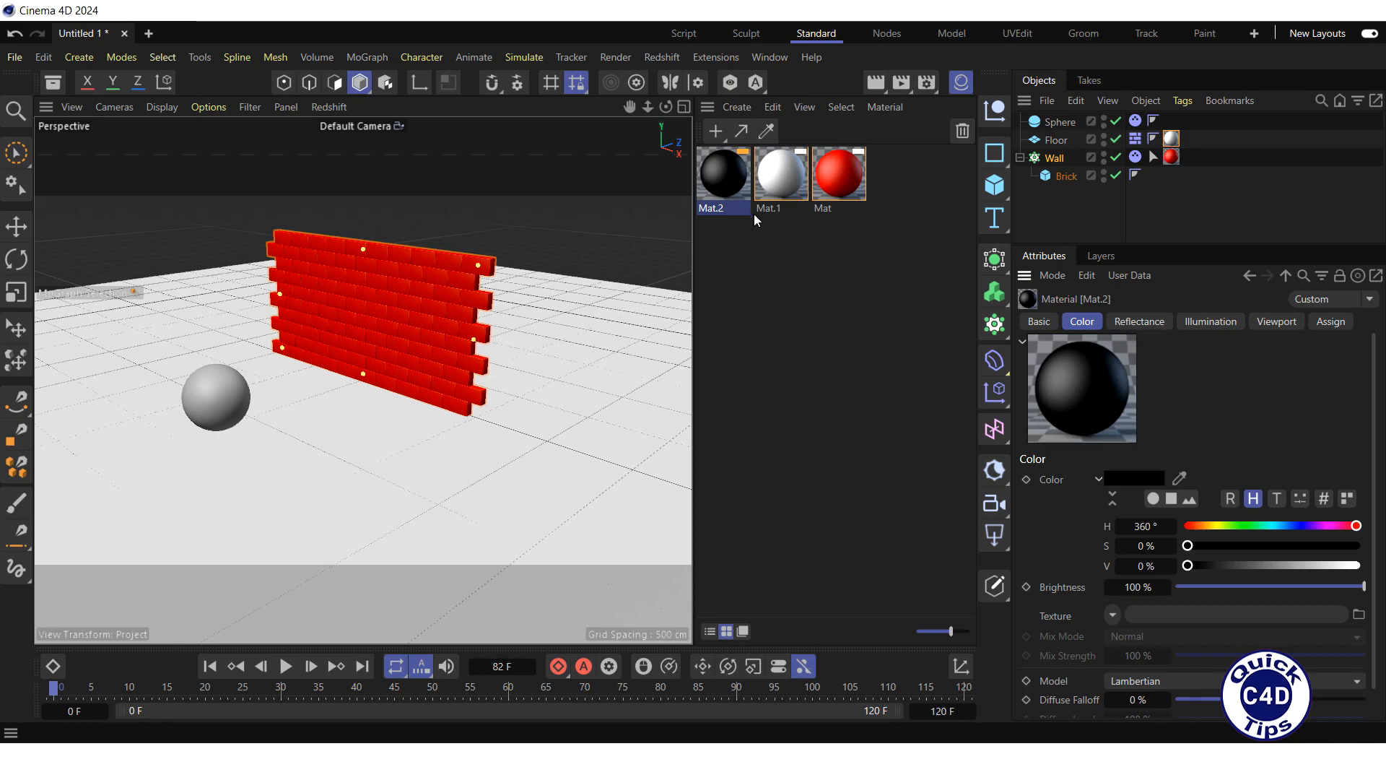
drag(795, 170, 1057, 123)
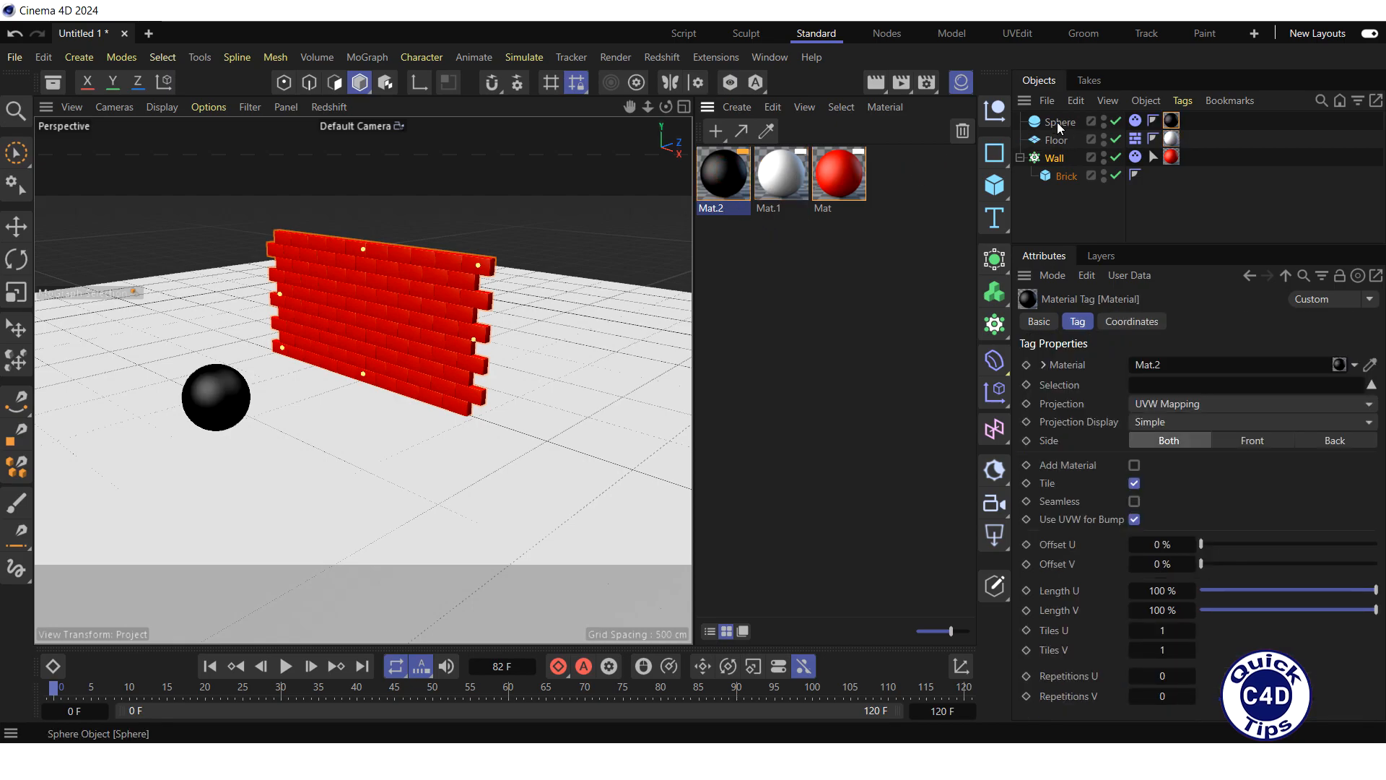
Step: Hide the Material Manager and play the simulation to view the coloured sphere hitting the wall
click(961, 83)
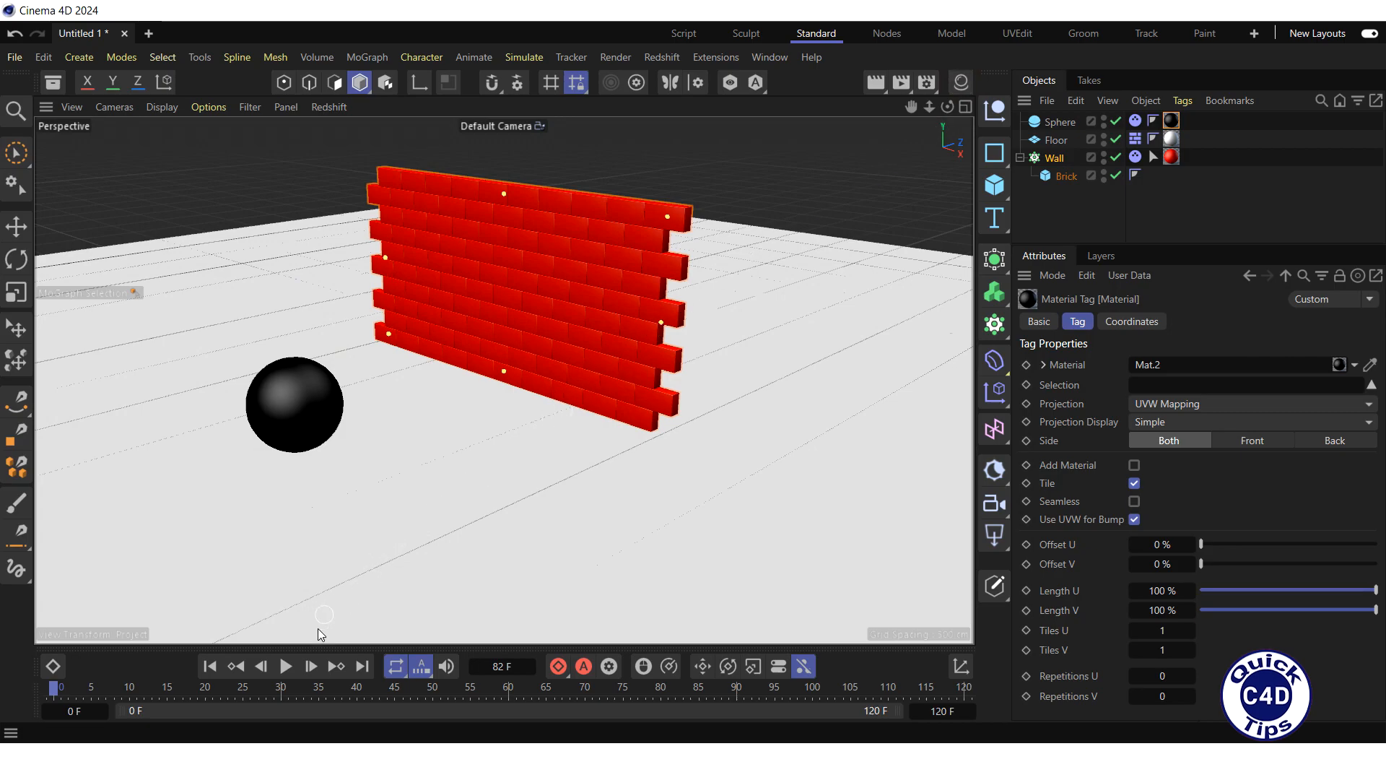
click(287, 665)
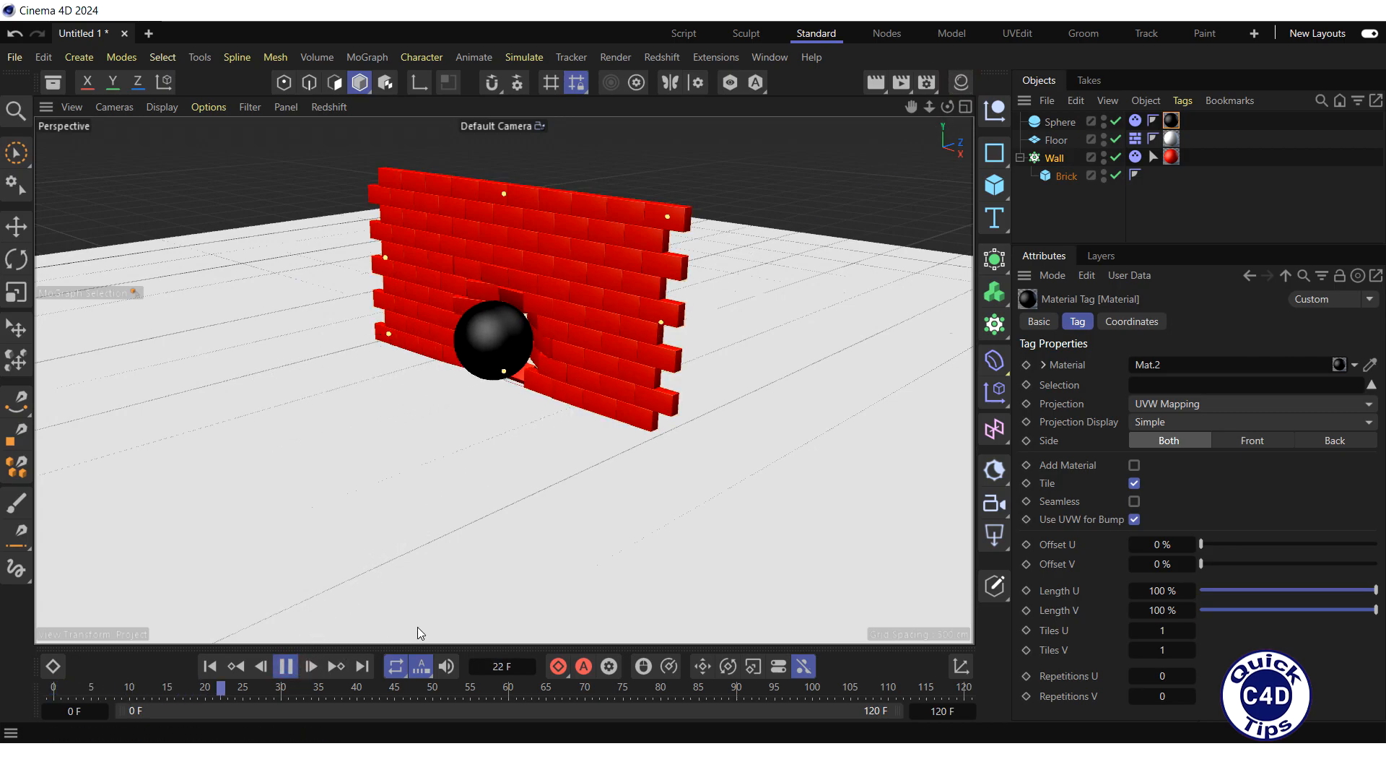